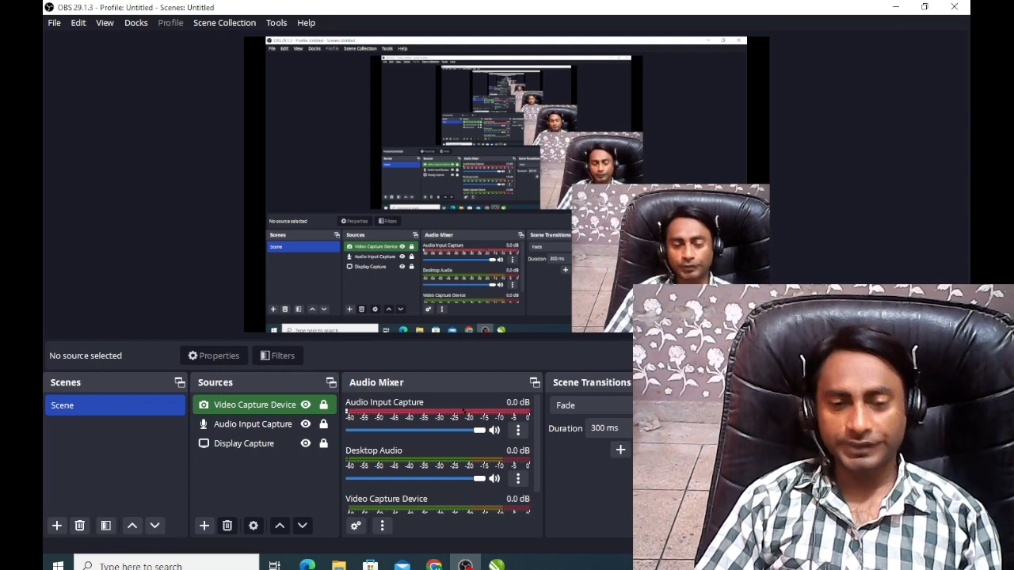
# Switch to CorelDRAW and draw a tall ellipse about 1.48 by 2.40 inches on the lower half of the page
pyautogui.click(496, 565)
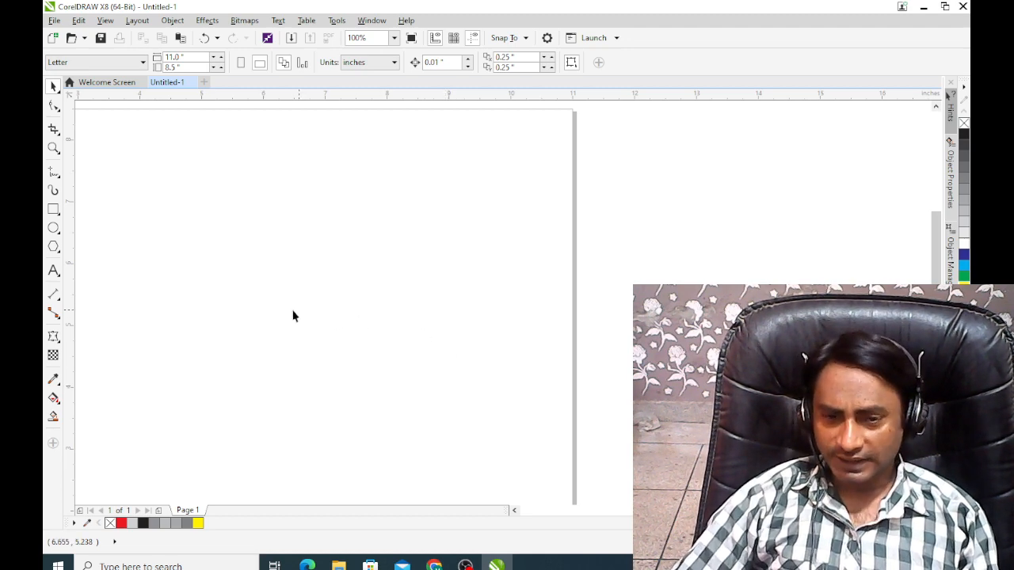
pyautogui.click(53, 228)
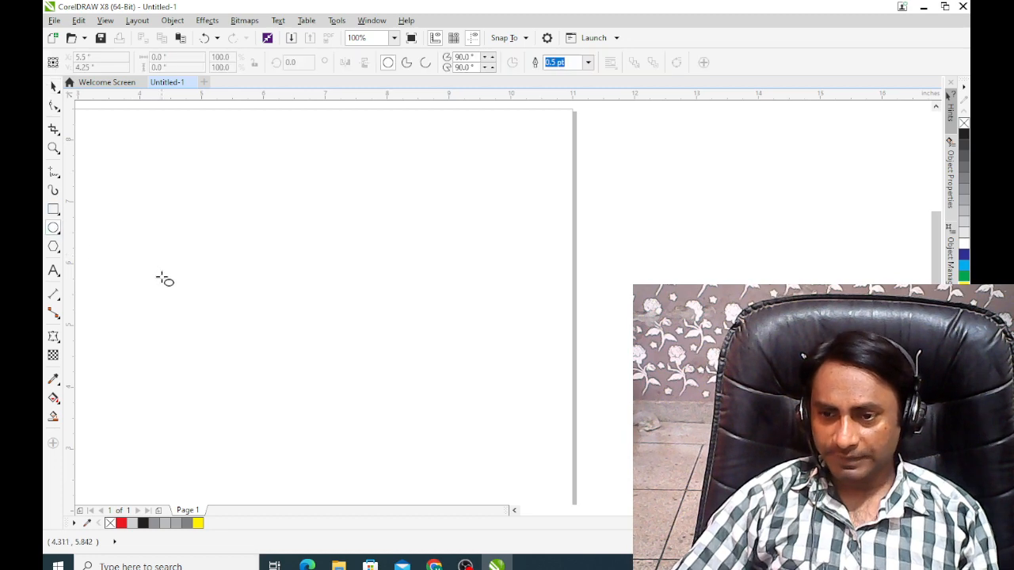
pyautogui.moveTo(153, 286); pyautogui.dragTo(244, 435)
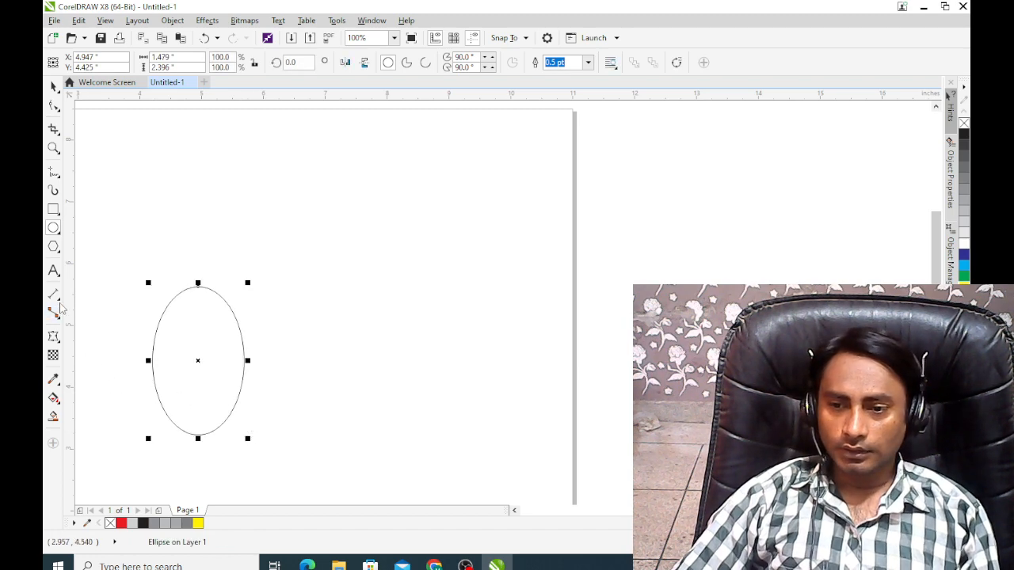
# Extrude the ellipse up and to the right into a cylinder, with the vanishing point at about 11.07 and 4.24 inches
pyautogui.click(54, 339)
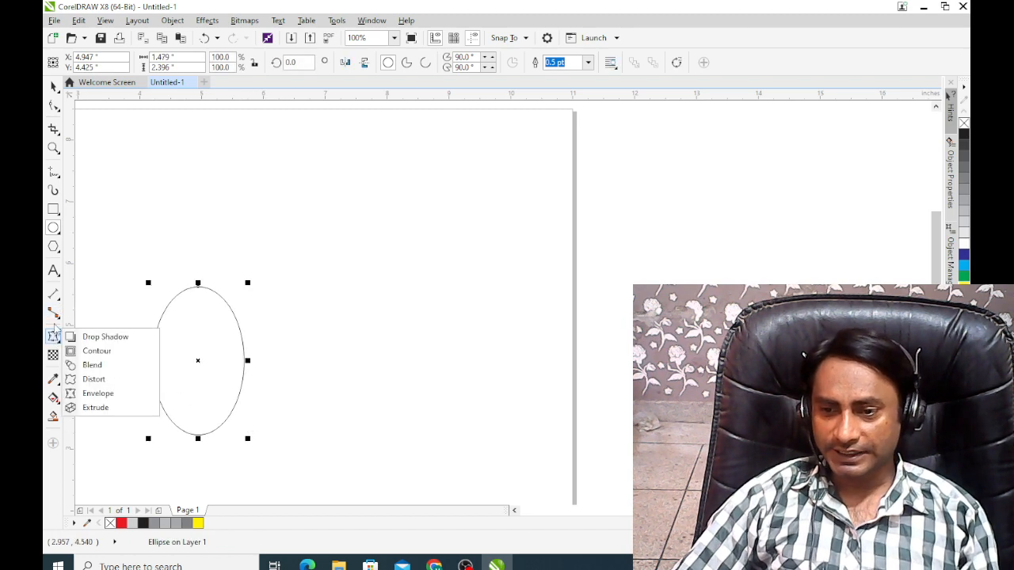
pyautogui.click(92, 408)
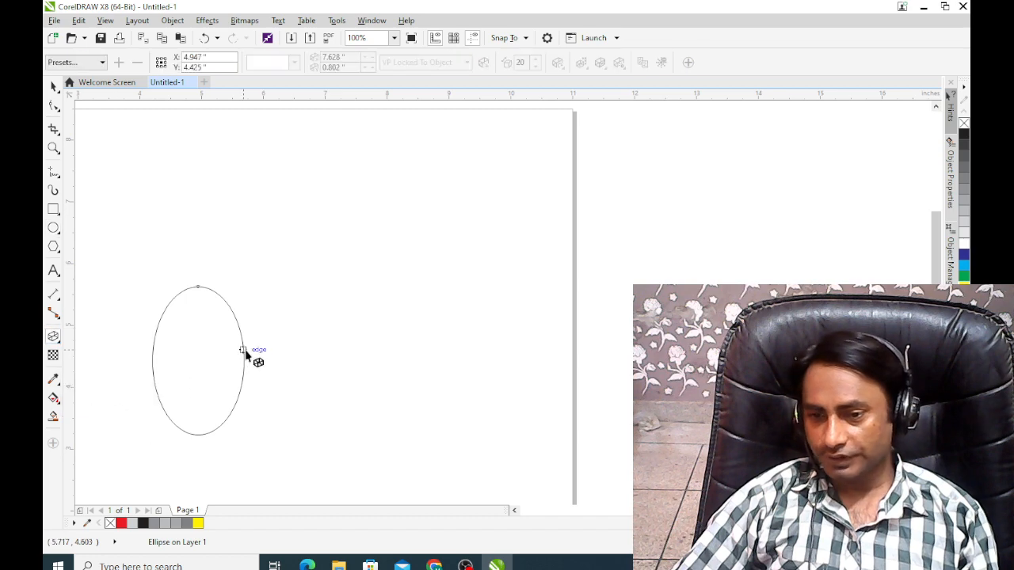
pyautogui.moveTo(198, 362); pyautogui.dragTo(531, 278)
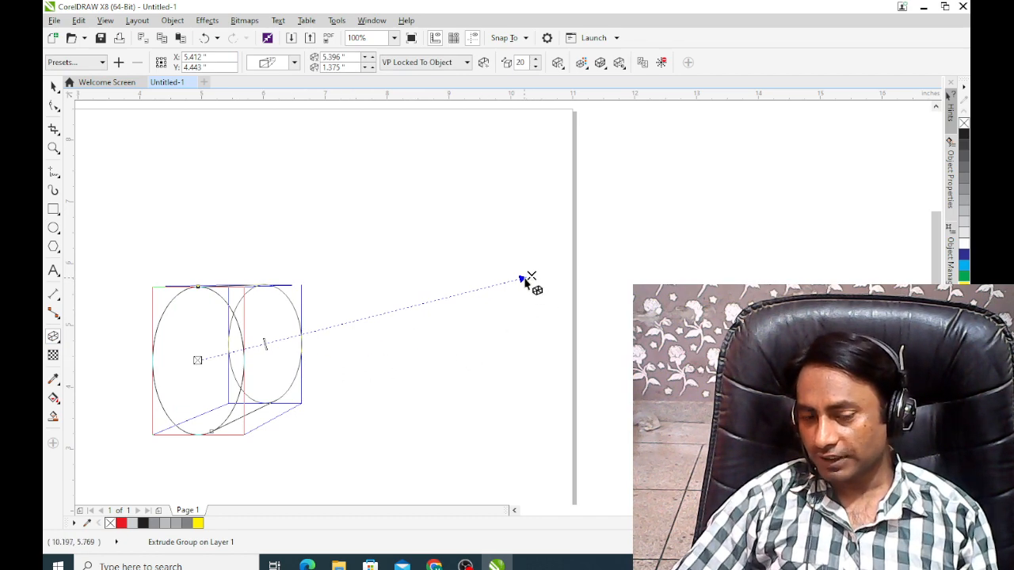
pyautogui.moveTo(531, 278); pyautogui.dragTo(877, 109)
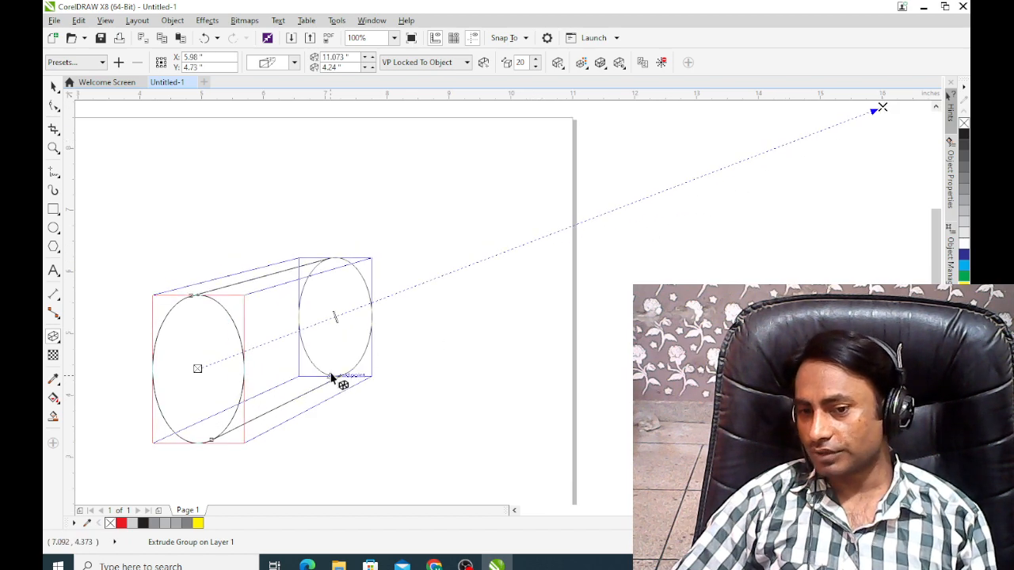
pyautogui.click(452, 435)
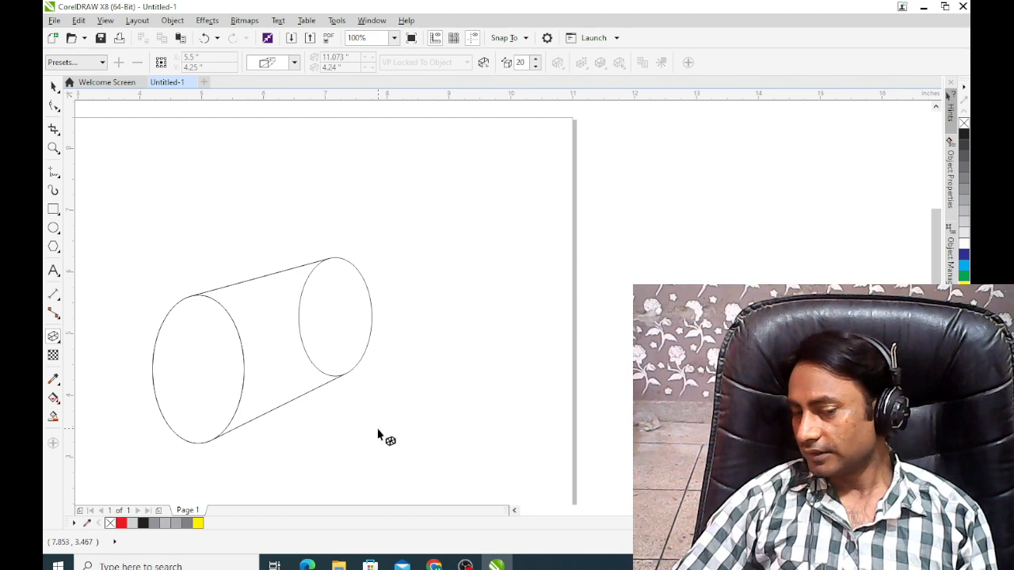
# Reshape the cylinder's extrusion with a vanishing point at about 4.30 and 2.12 inches and a depth of 45
pyautogui.click(342, 349)
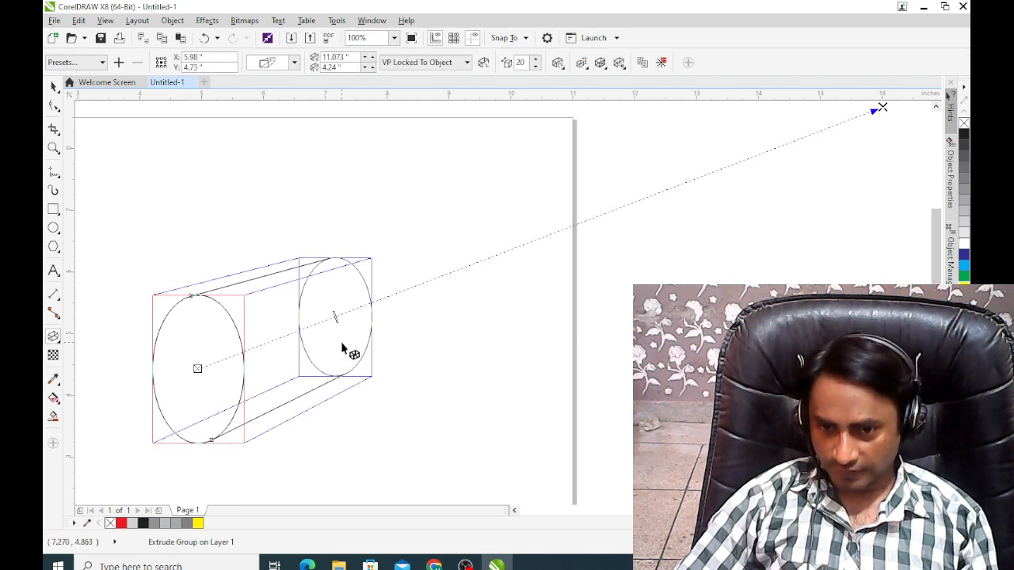
pyautogui.moveTo(339, 316); pyautogui.dragTo(391, 295)
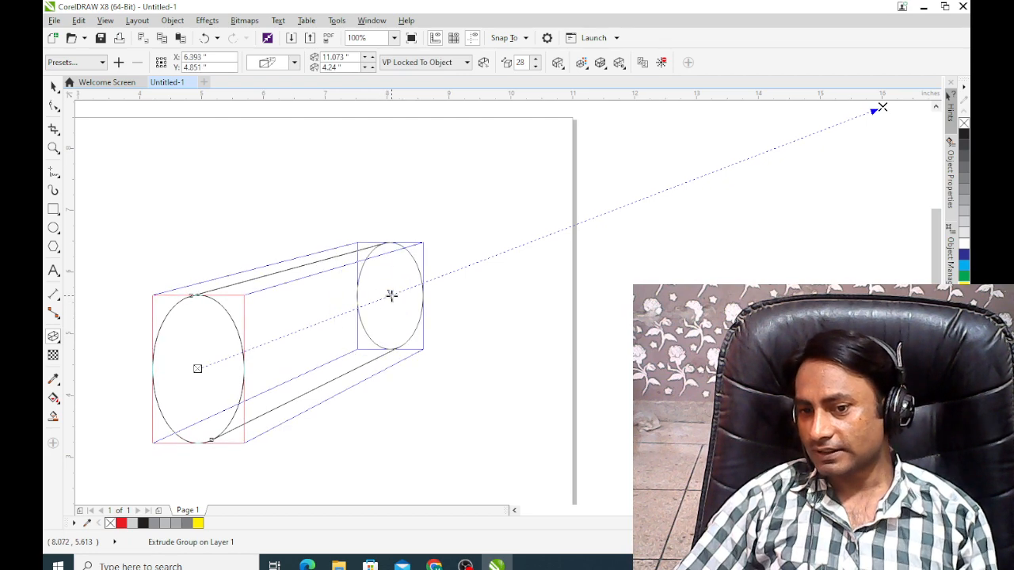
pyautogui.moveTo(883, 108); pyautogui.dragTo(464, 238)
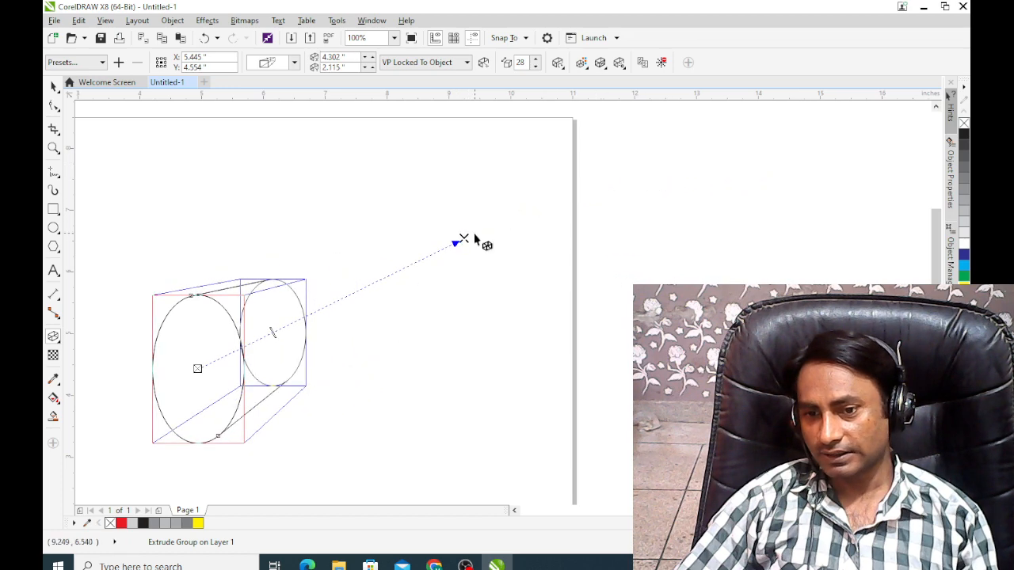
pyautogui.moveTo(271, 331); pyautogui.dragTo(341, 324)
pyautogui.click(402, 329)
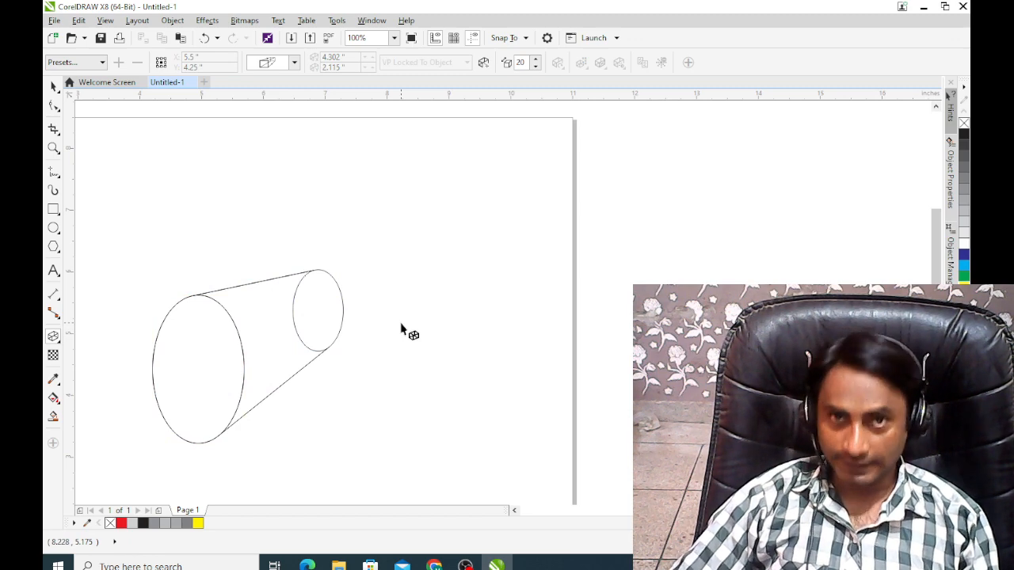
pyautogui.click(307, 333)
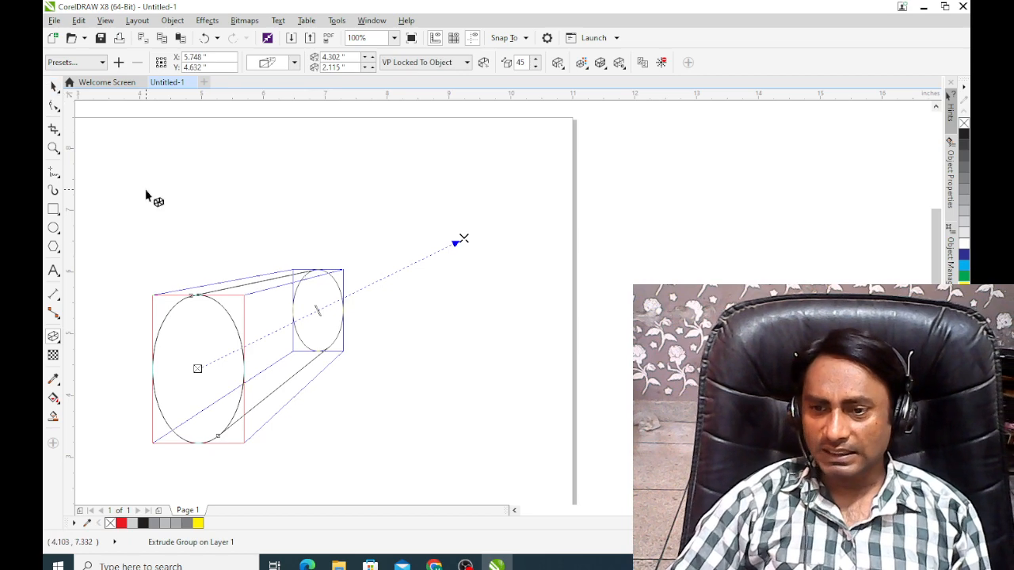
# Add a line of 24 pt artistic text with the instructor's title and name above the extruded ellipse
pyautogui.click(53, 271)
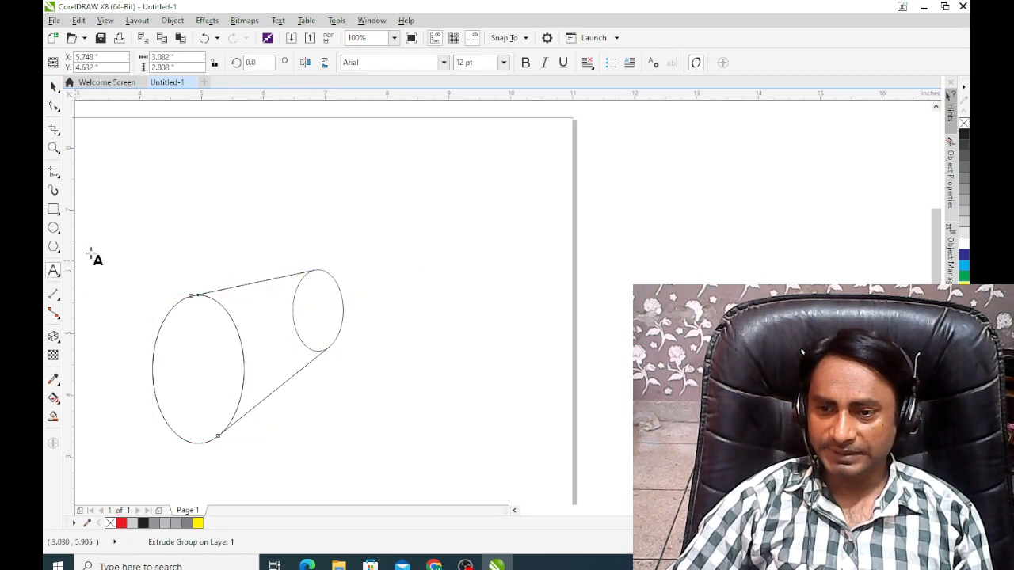
pyautogui.click(163, 214)
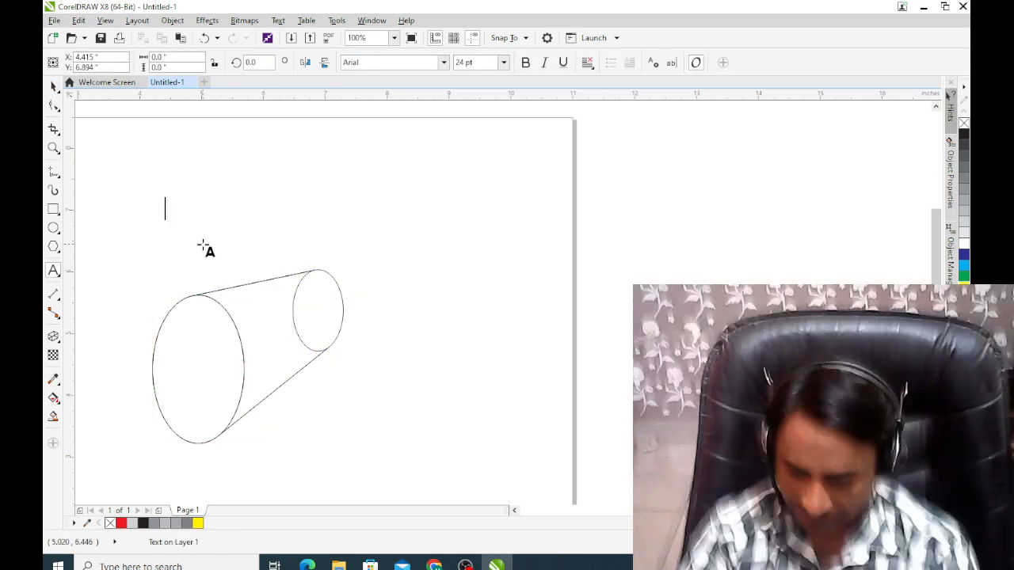
pyautogui.write('gr')
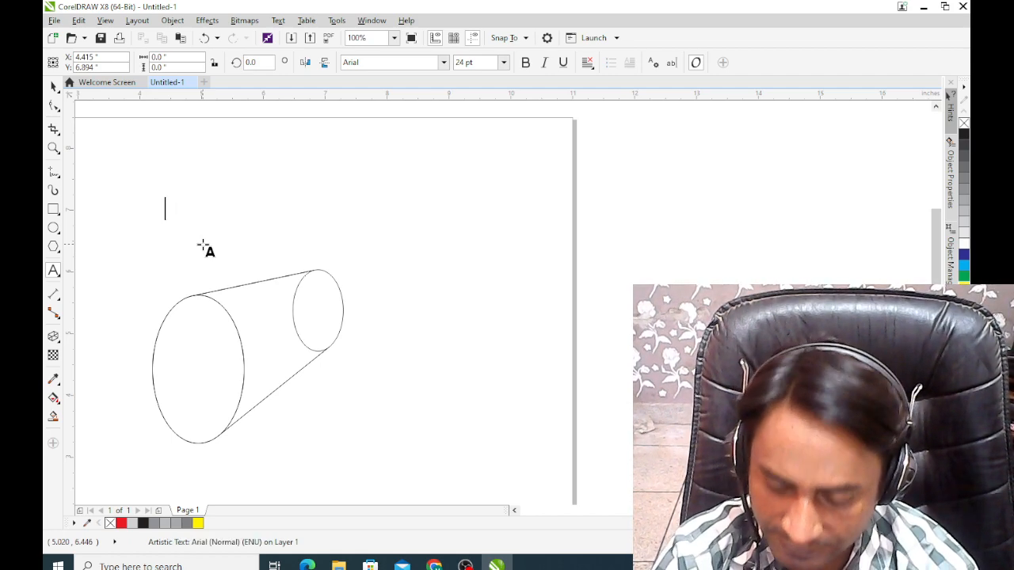
pyautogui.write('RAPHI')
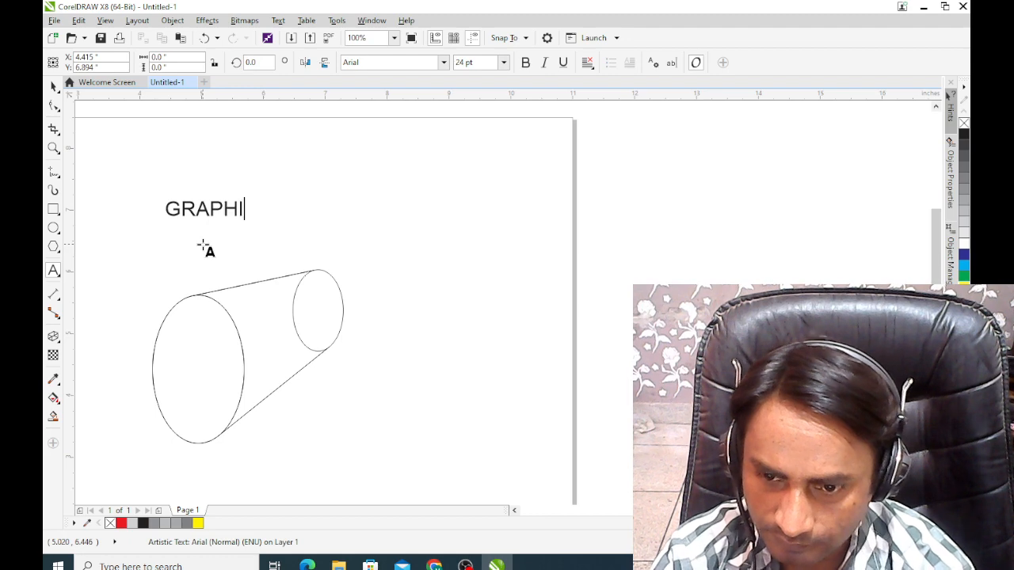
pyautogui.press('BackSpace')
pyautogui.press('BackSpace')
pyautogui.press('BackSpace')
pyautogui.write('SIR MAJID')
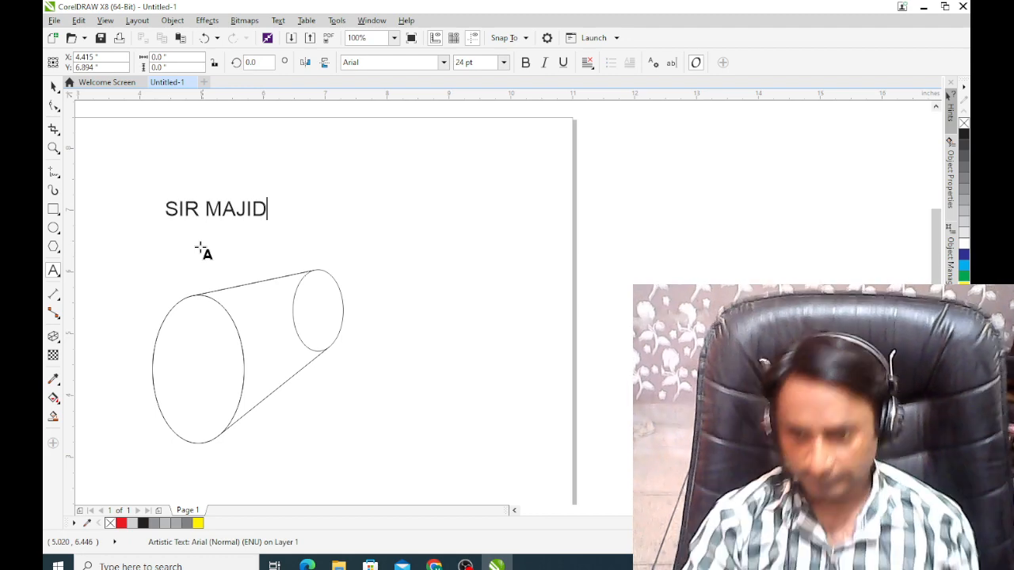
pyautogui.press('Escape')
pyautogui.click(53, 87)
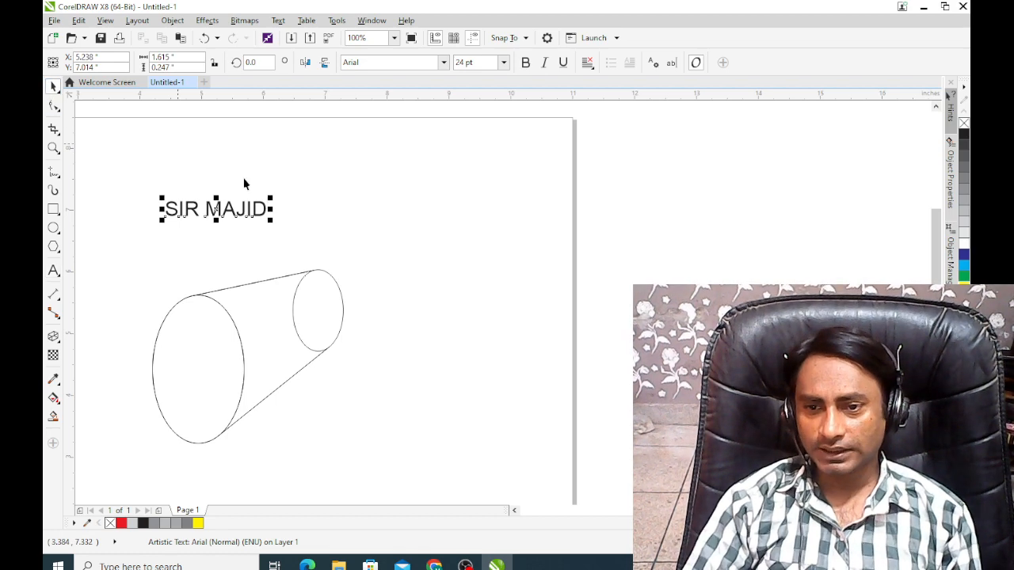
# Set the name text's font to Impact and place a copy of it straight below, over the front ellipse
pyautogui.click(443, 62)
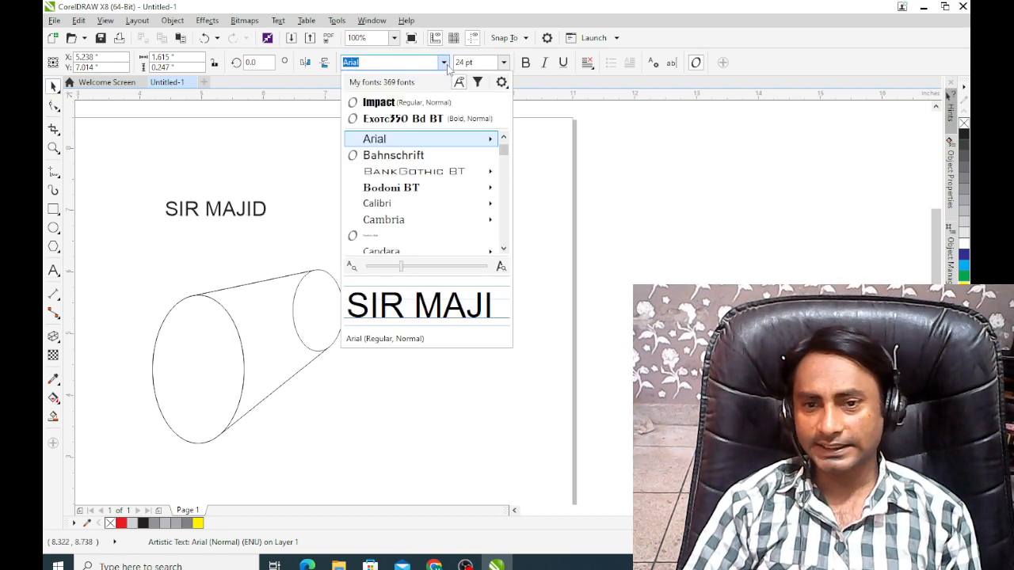
pyautogui.click(373, 103)
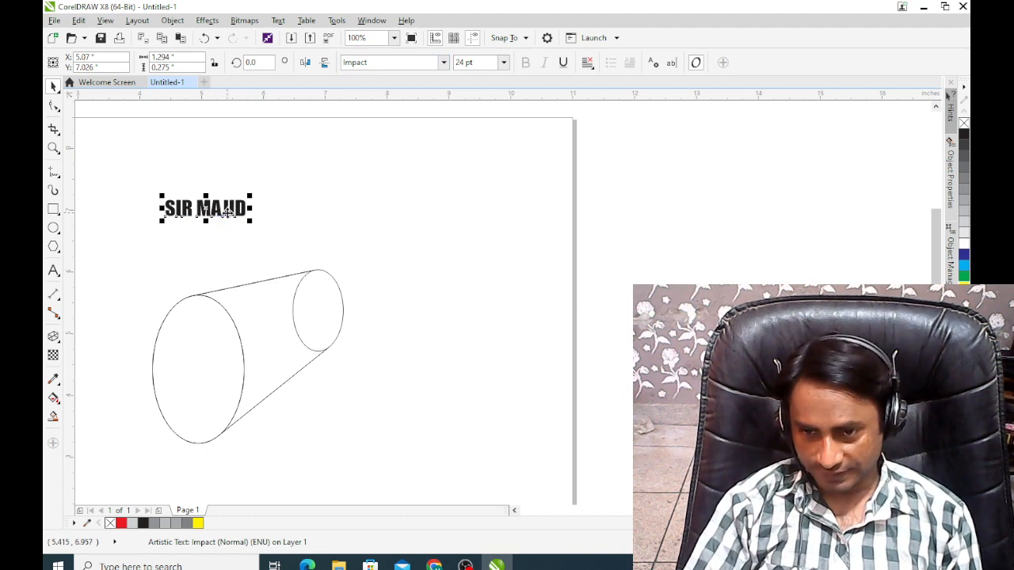
pyautogui.moveTo(228, 211); pyautogui.dragTo(231, 355)
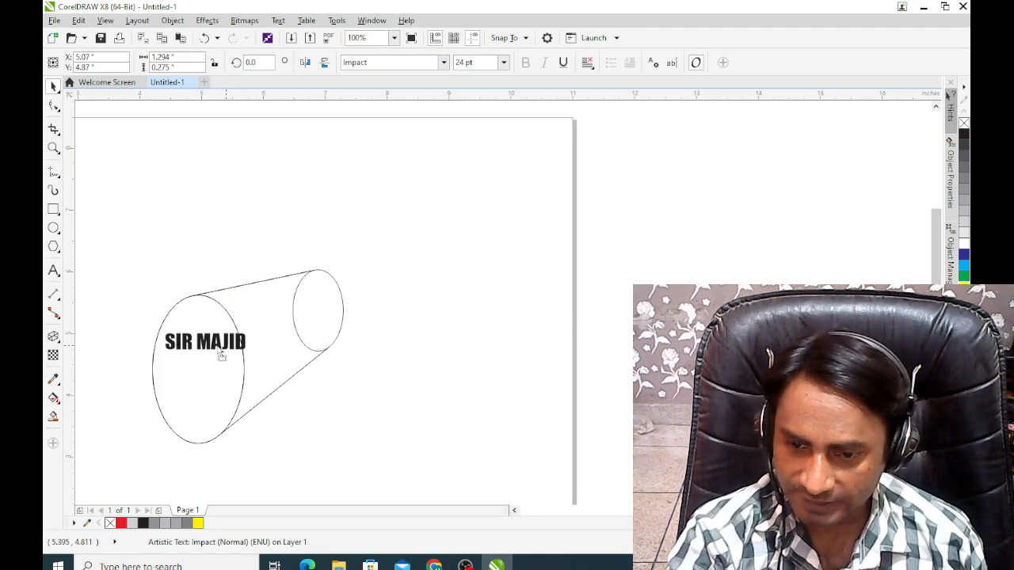
pyautogui.rightClick(232, 354)
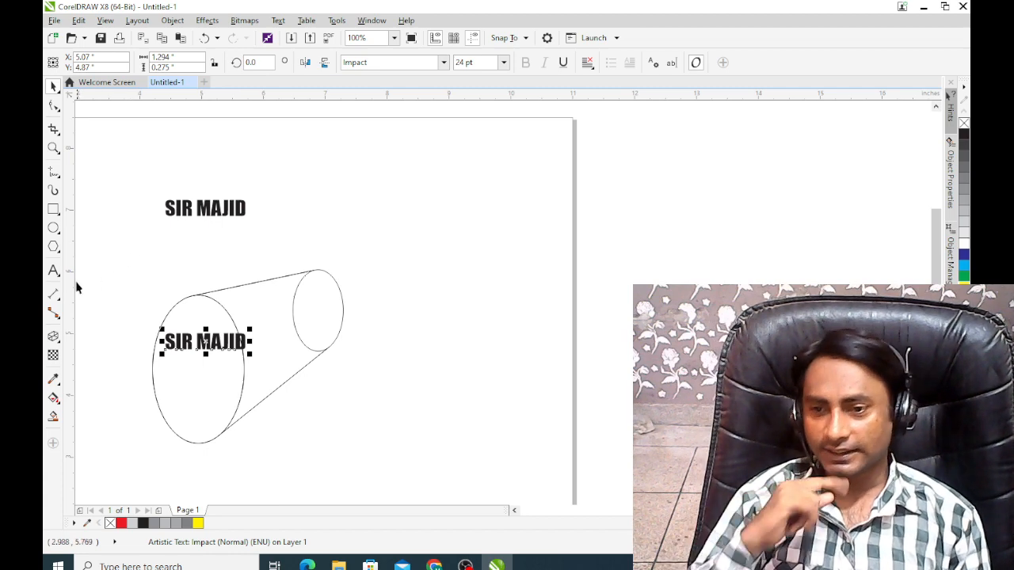
# Try to blend the upper name text with its copy over the ellipse
pyautogui.click(53, 336)
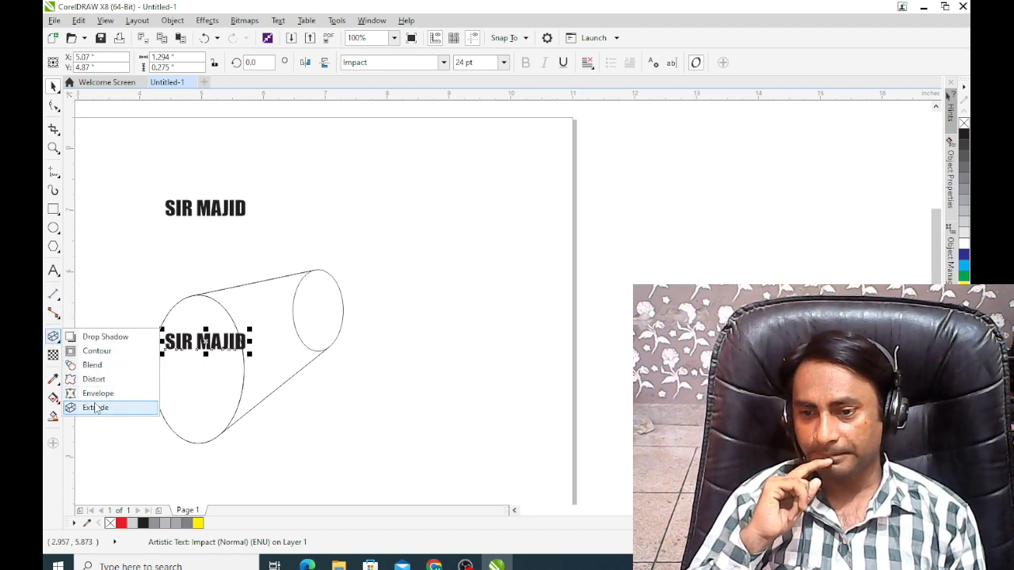
pyautogui.click(101, 367)
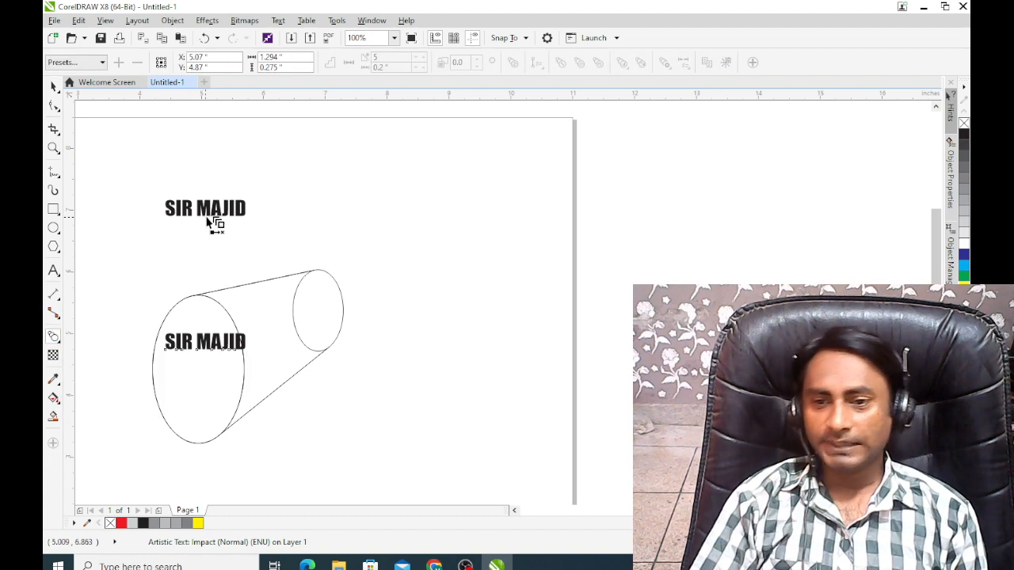
pyautogui.moveTo(214, 212); pyautogui.dragTo(222, 341)
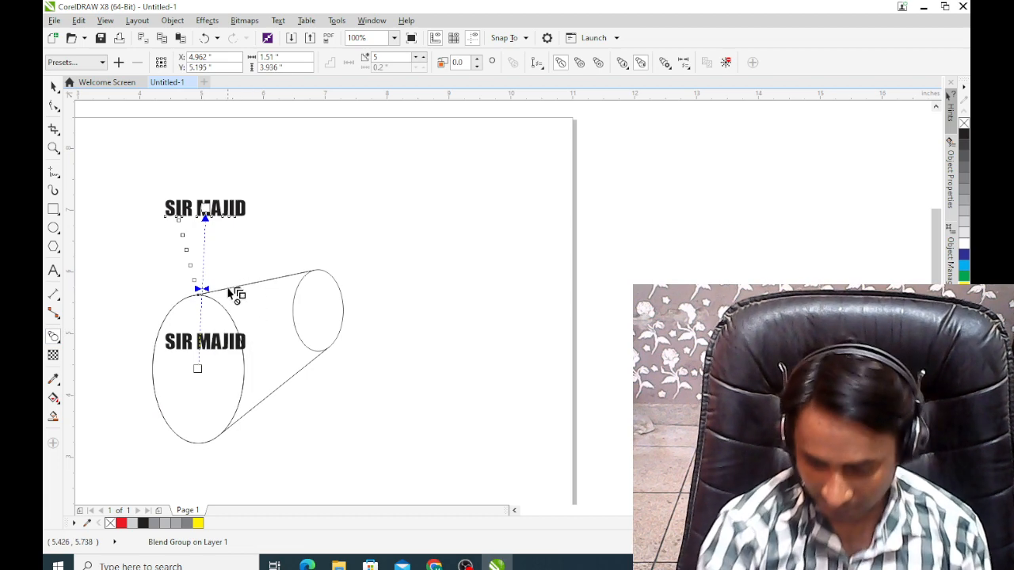
# Undo the blend and arrange the two name texts one above the other, further left on the page
pyautogui.click(54, 87)
pyautogui.moveTo(209, 206); pyautogui.dragTo(136, 388)
pyautogui.hotkey('ctrl', 'z')
pyautogui.hotkey('ctrl', 'z')
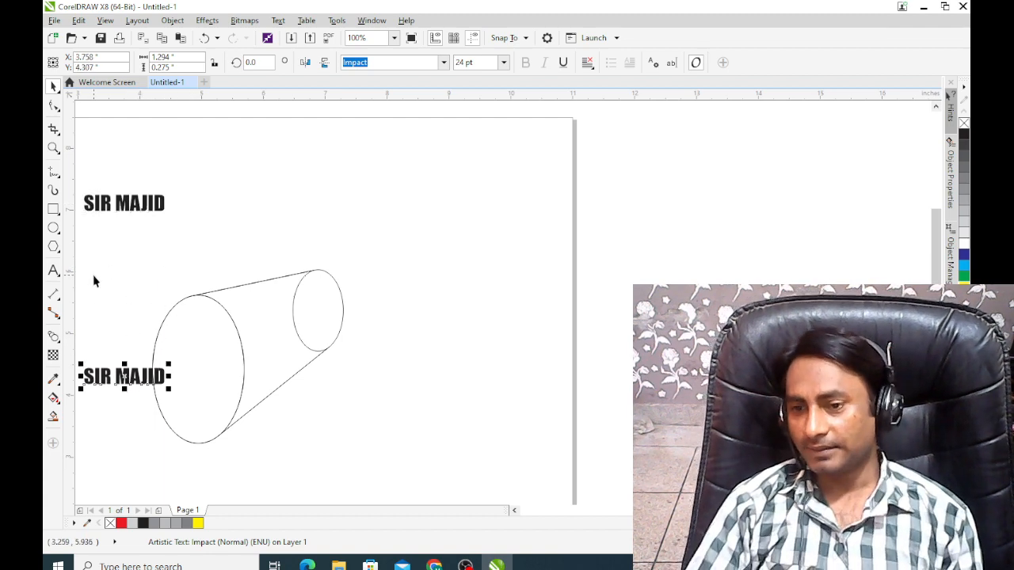
# Blend the upper name text into the lower copy and set the blend to 6 steps
pyautogui.click(54, 336)
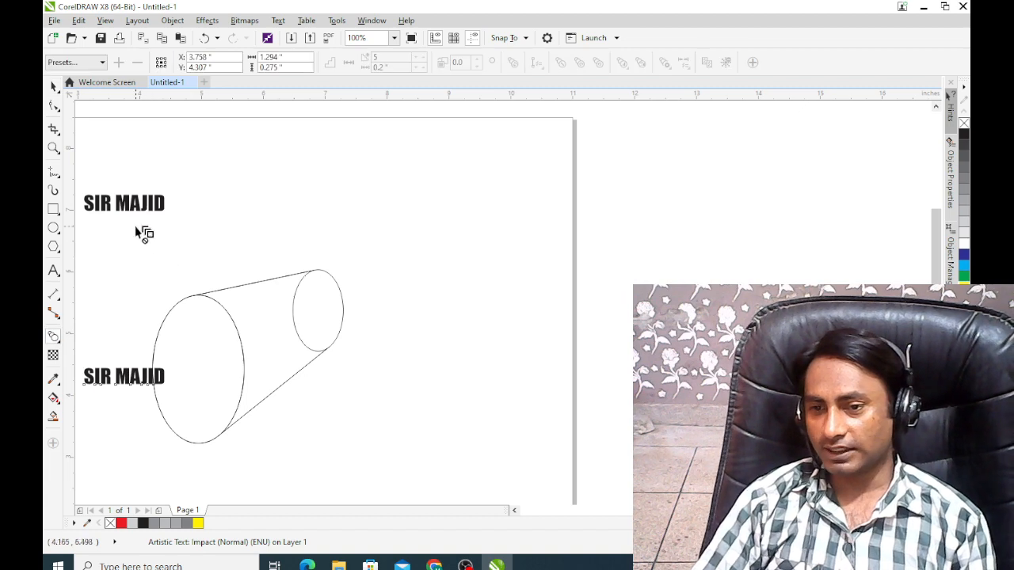
pyautogui.moveTo(137, 206); pyautogui.dragTo(129, 376)
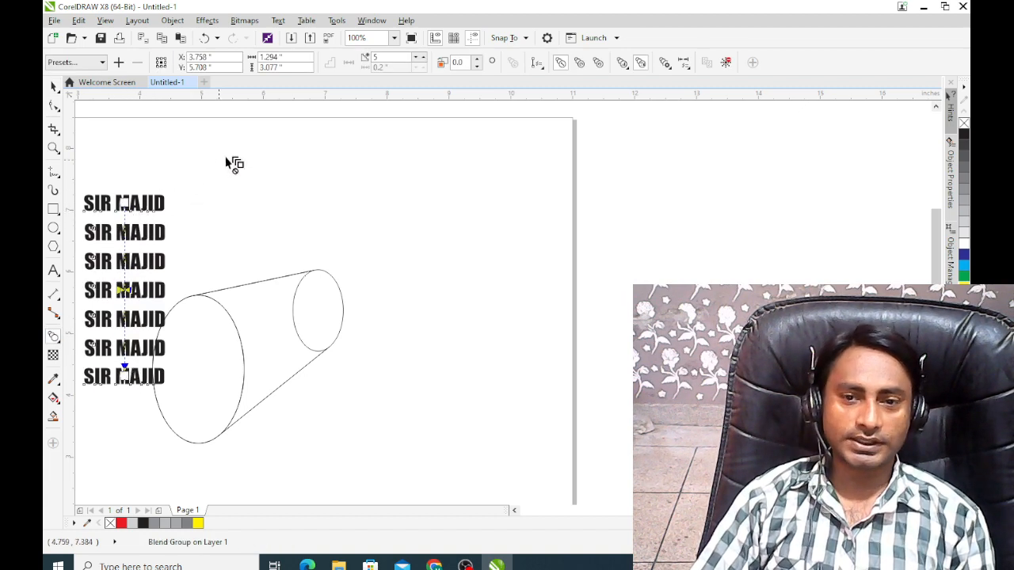
pyautogui.click(424, 60)
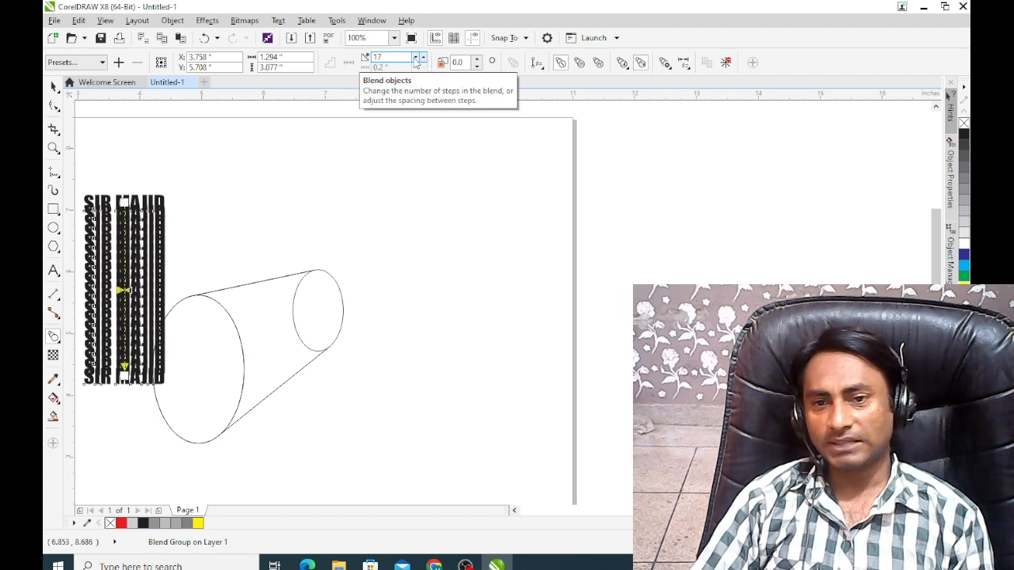
pyautogui.click(415, 61)
pyautogui.click(416, 60)
pyautogui.click(415, 60)
pyautogui.click(416, 61)
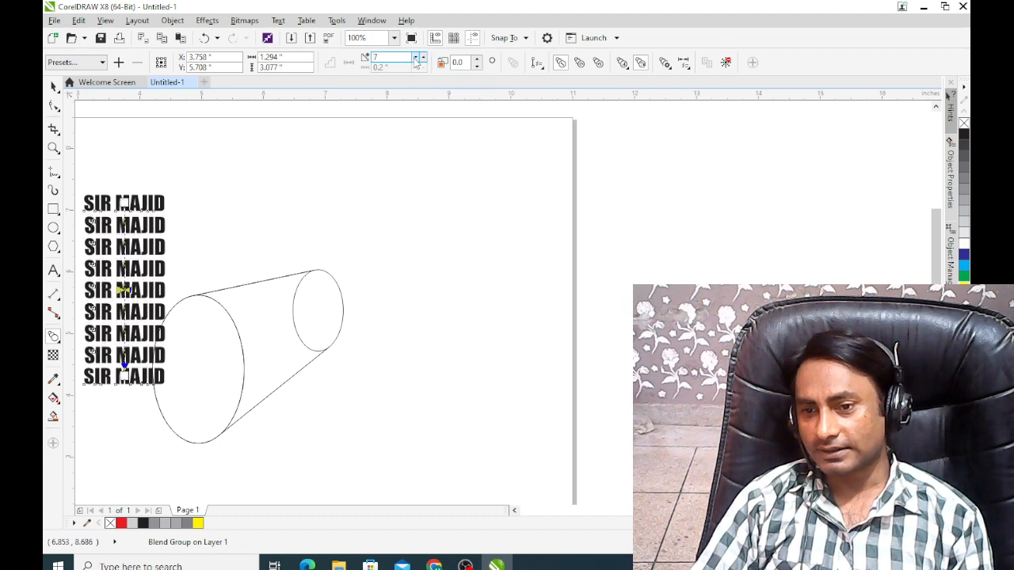
pyautogui.click(416, 60)
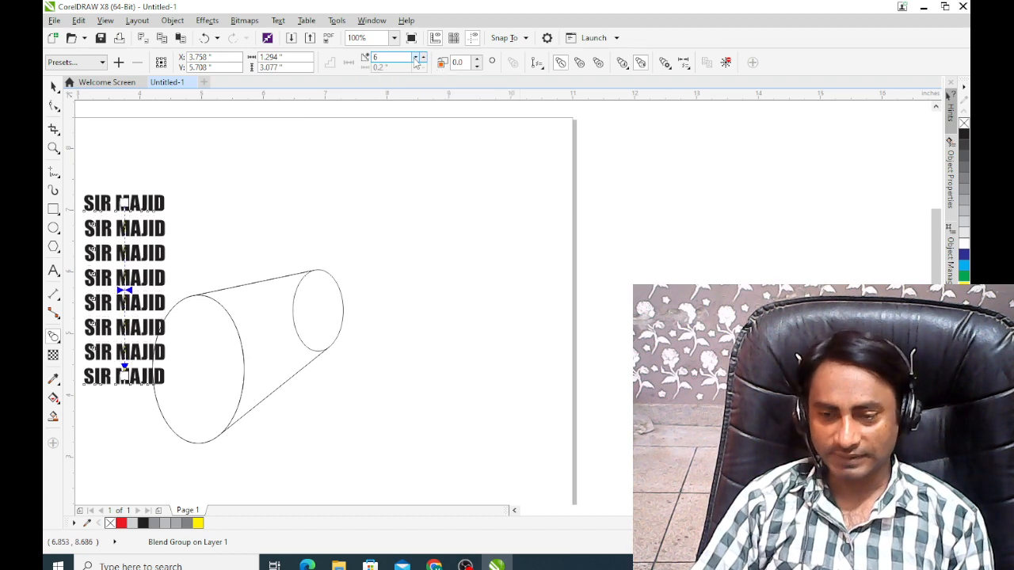
# Shrink the text blend to about 0.81 by 1.92 inches beside the front ellipse and set it to 5 steps
pyautogui.click(53, 86)
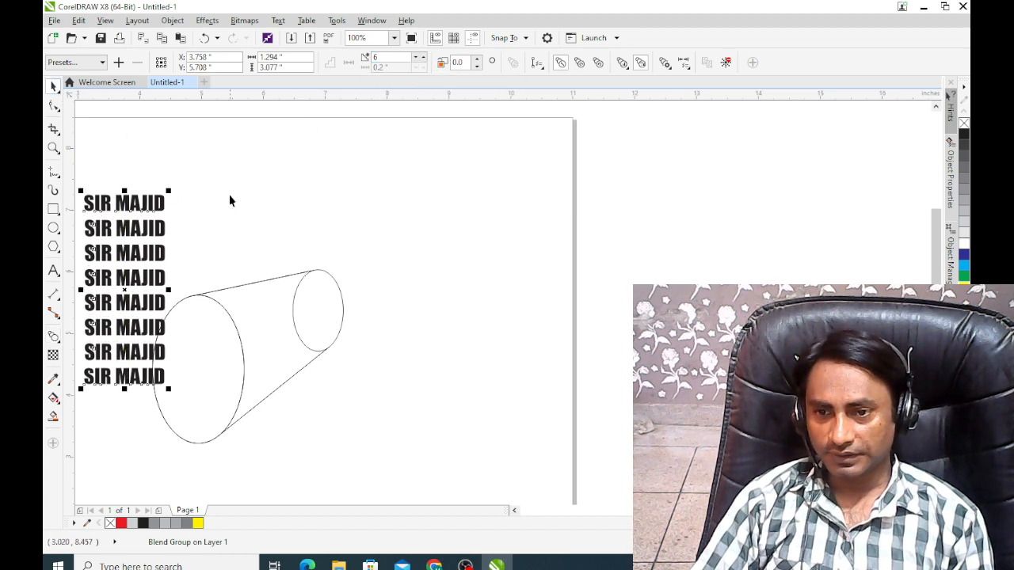
pyautogui.moveTo(171, 192); pyautogui.dragTo(137, 267)
pyautogui.moveTo(125, 334); pyautogui.dragTo(128, 377)
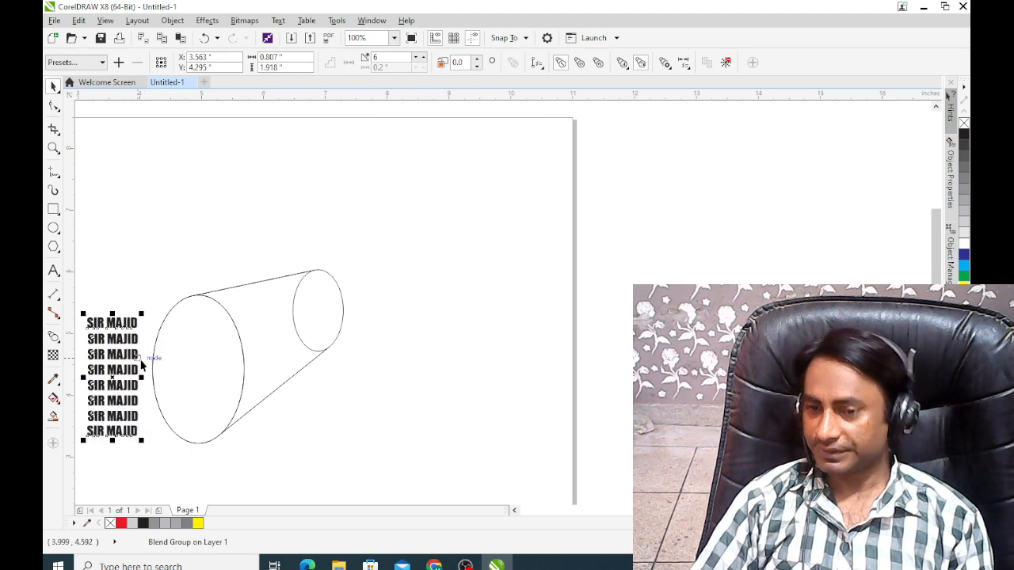
pyautogui.click(423, 60)
pyautogui.scroll(-2, 416, 62)
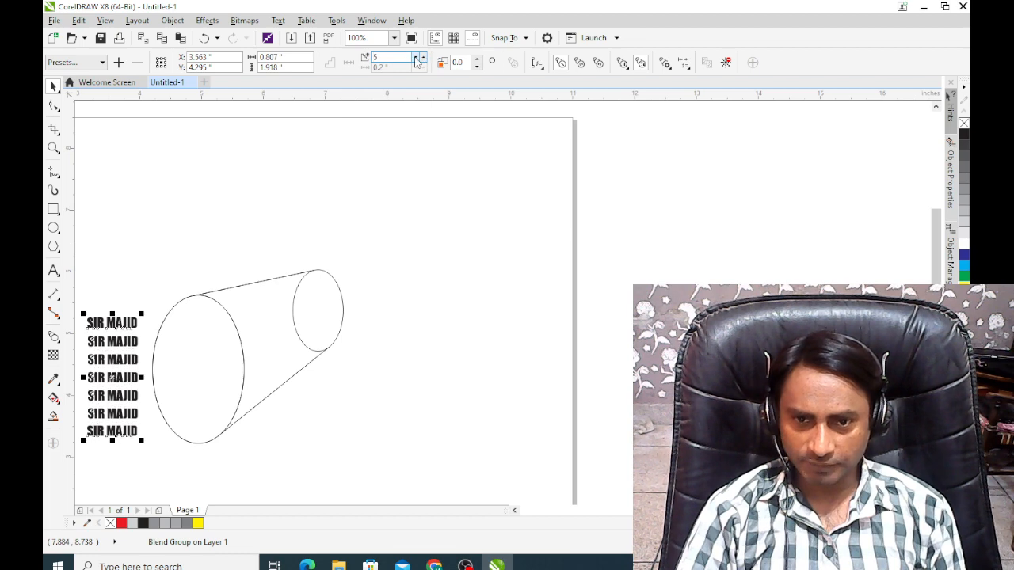
# Set the text blend to 4 steps and move it above the extruded ellipse, near the page's upper edge
pyautogui.scroll(-1, 415, 62)
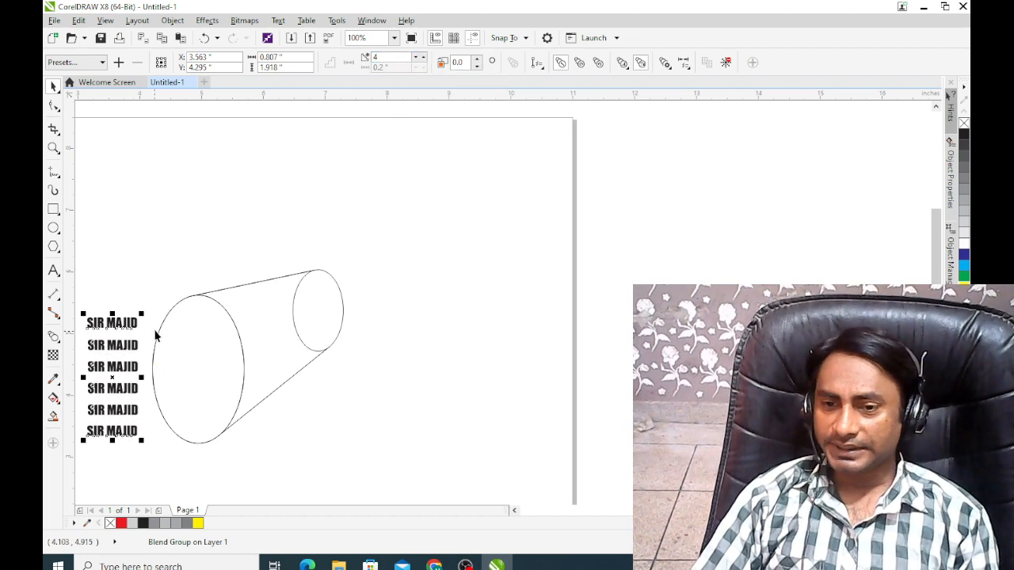
pyautogui.moveTo(120, 362); pyautogui.dragTo(164, 188)
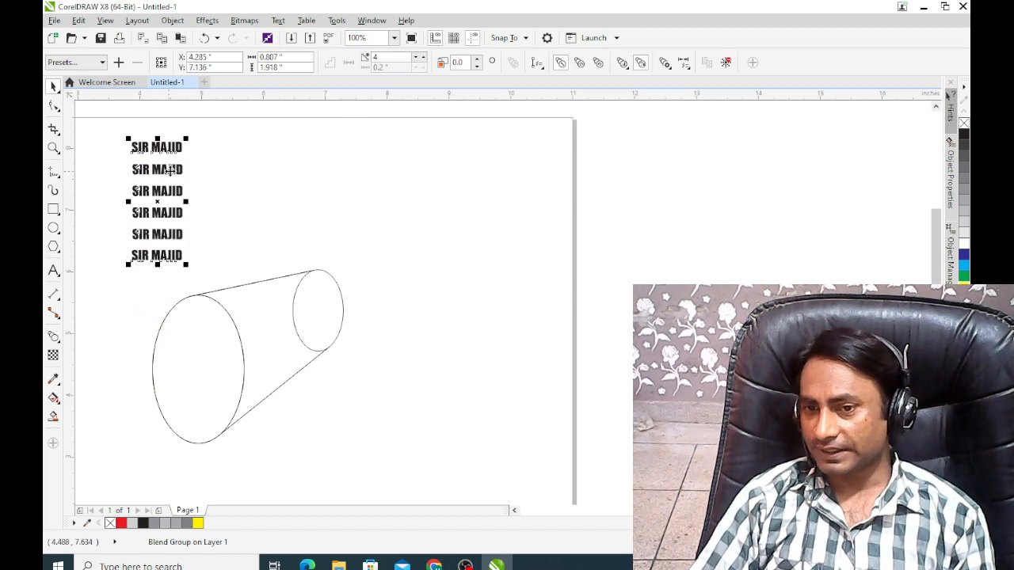
# Break the text blend apart, ungroup everything and regroup the six name texts as a single group
pyautogui.rightClick(170, 172)
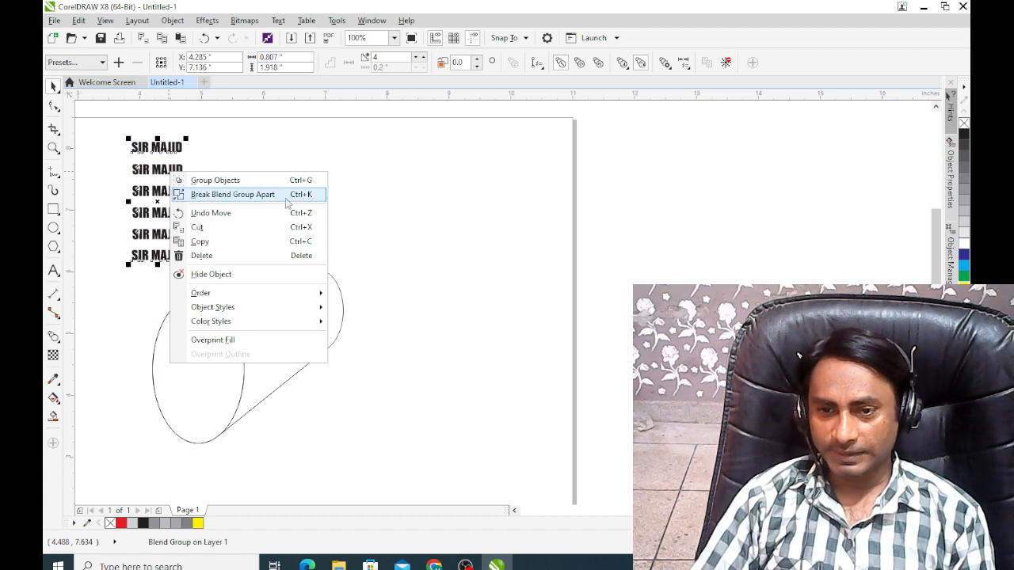
pyautogui.click(238, 194)
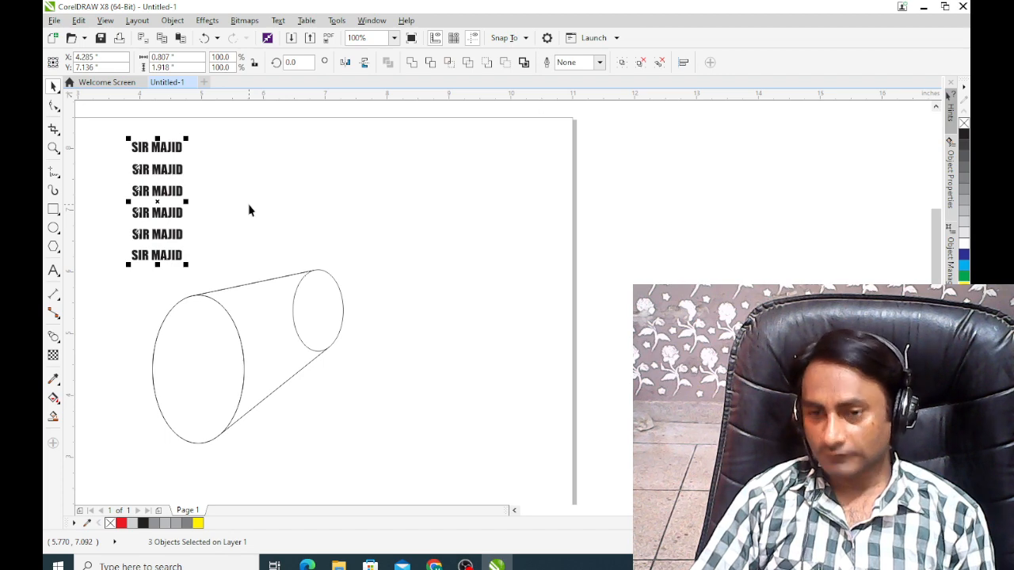
pyautogui.click(667, 70)
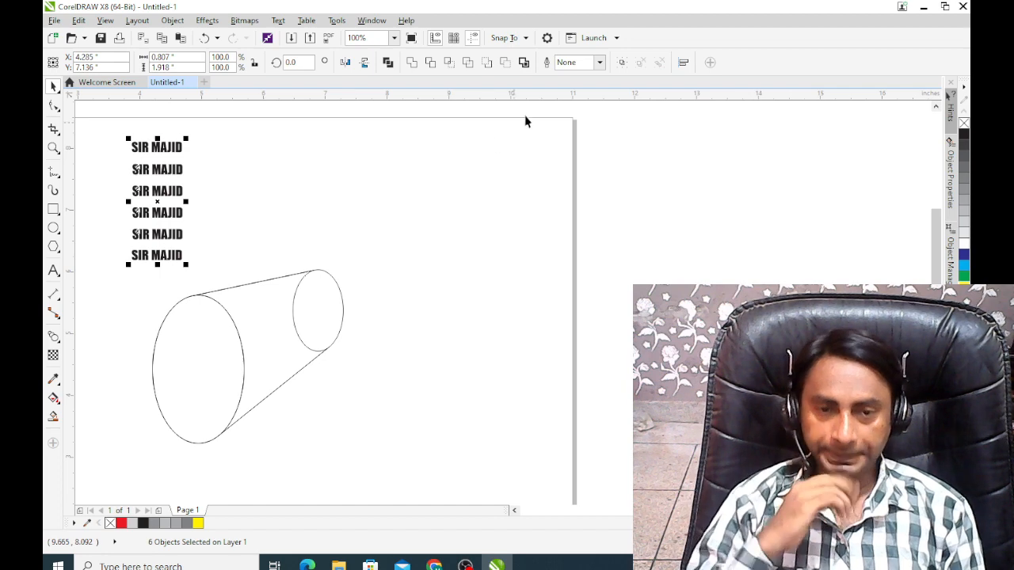
pyautogui.click(622, 64)
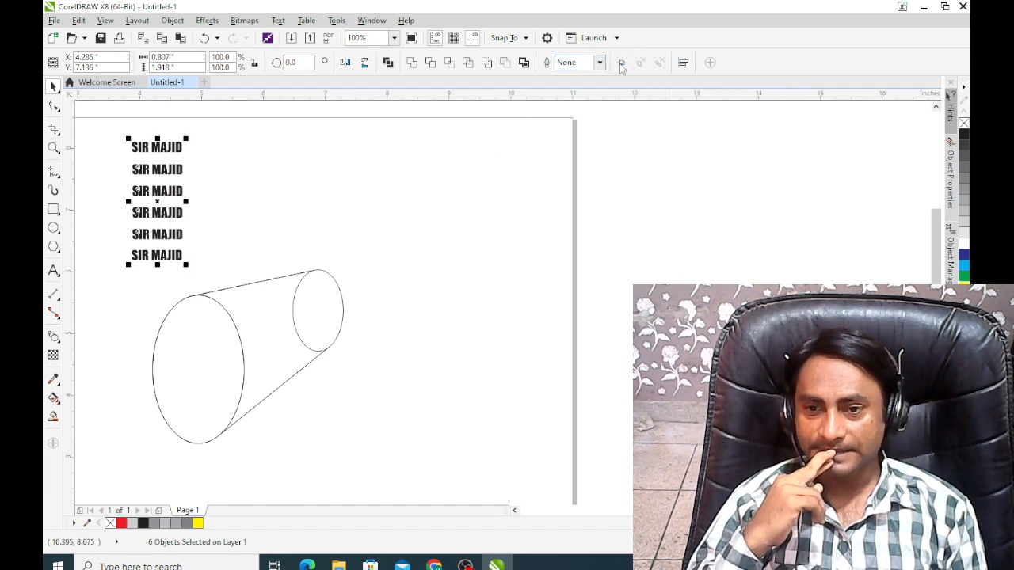
pyautogui.click(335, 216)
pyautogui.moveTo(176, 190); pyautogui.dragTo(154, 184)
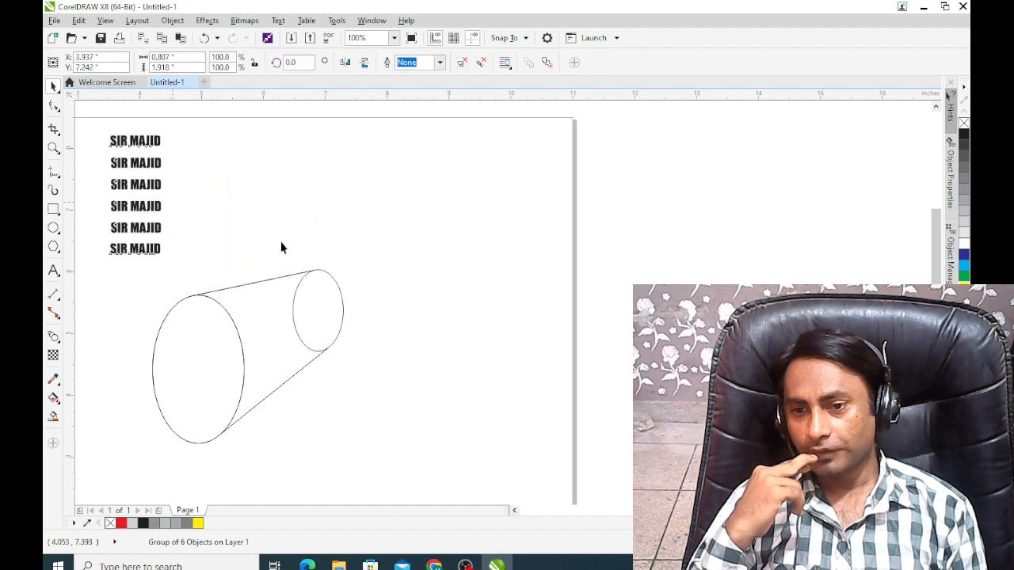
# Move the extruded ellipse further right and enlarge the text group to about 2.40 by 5.71 inches
pyautogui.moveTo(368, 220); pyautogui.dragTo(311, 365)
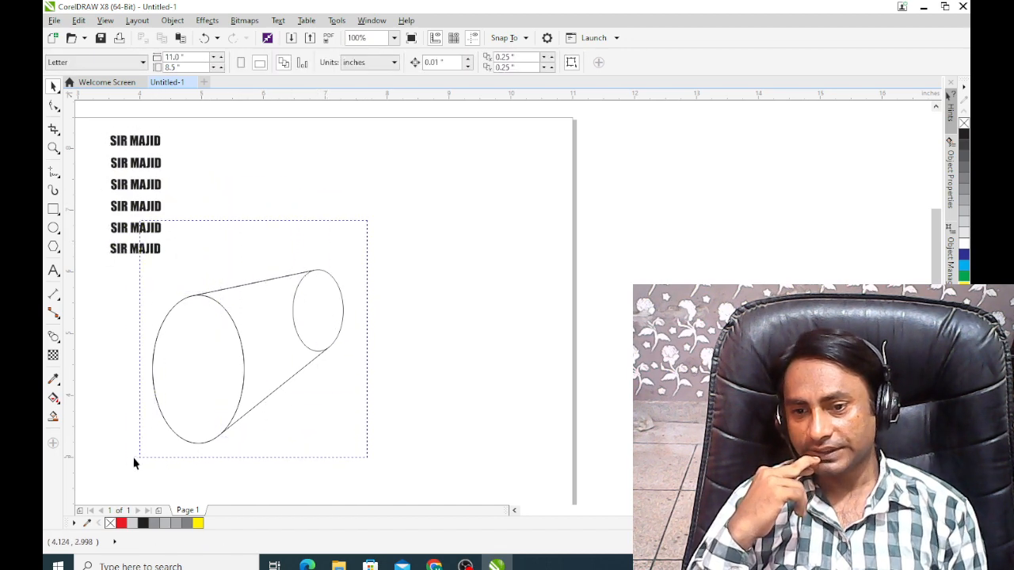
pyautogui.moveTo(134, 463); pyautogui.dragTo(109, 480)
pyautogui.moveTo(267, 362); pyautogui.dragTo(412, 288)
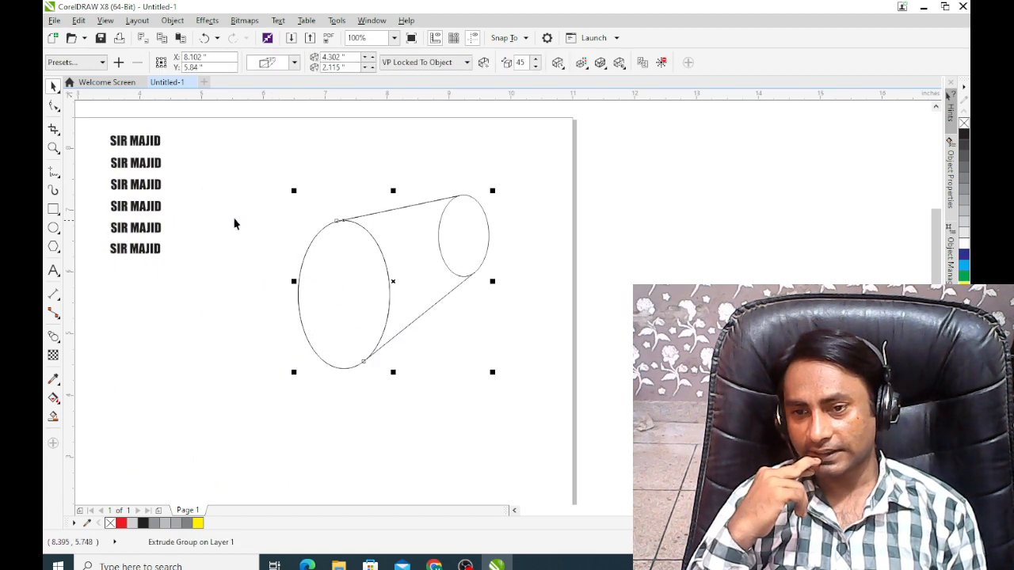
pyautogui.click(156, 143)
pyautogui.moveTo(163, 253); pyautogui.dragTo(281, 505)
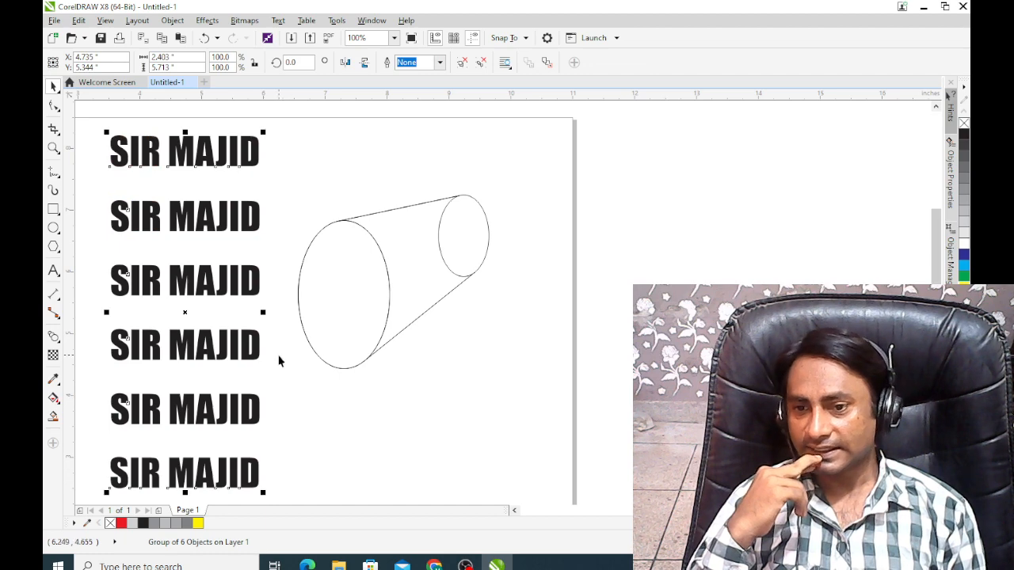
# Start an envelope on the name text group and remove its midpoint nodes, keeping the four corner nodes
pyautogui.click(54, 337)
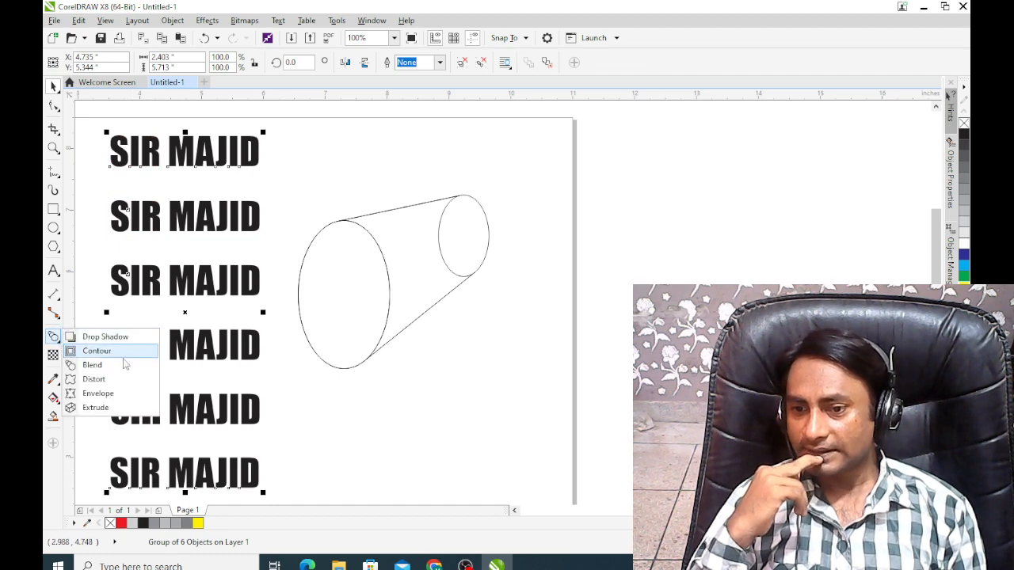
pyautogui.click(99, 393)
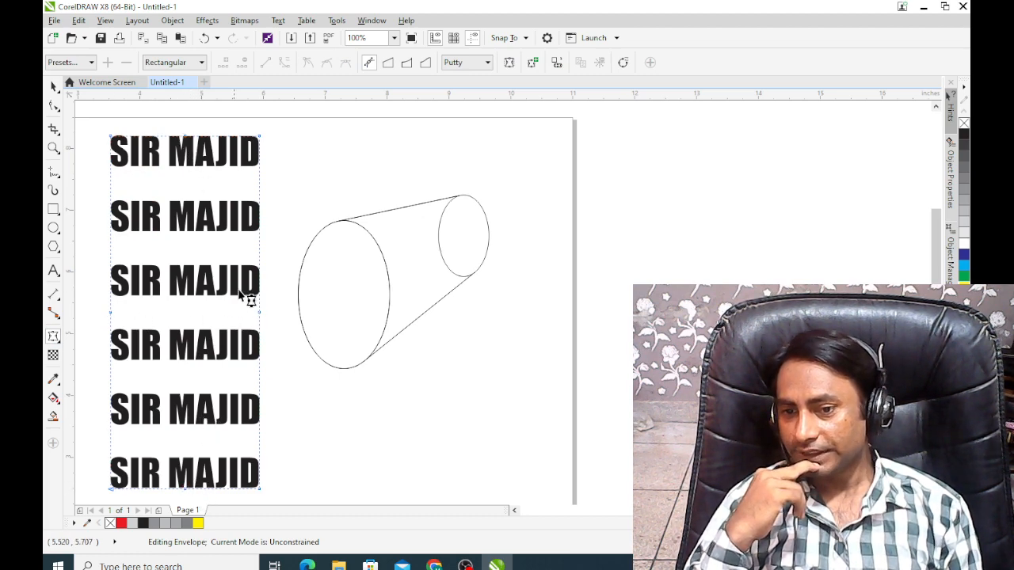
pyautogui.moveTo(90, 365); pyautogui.dragTo(69, 364)
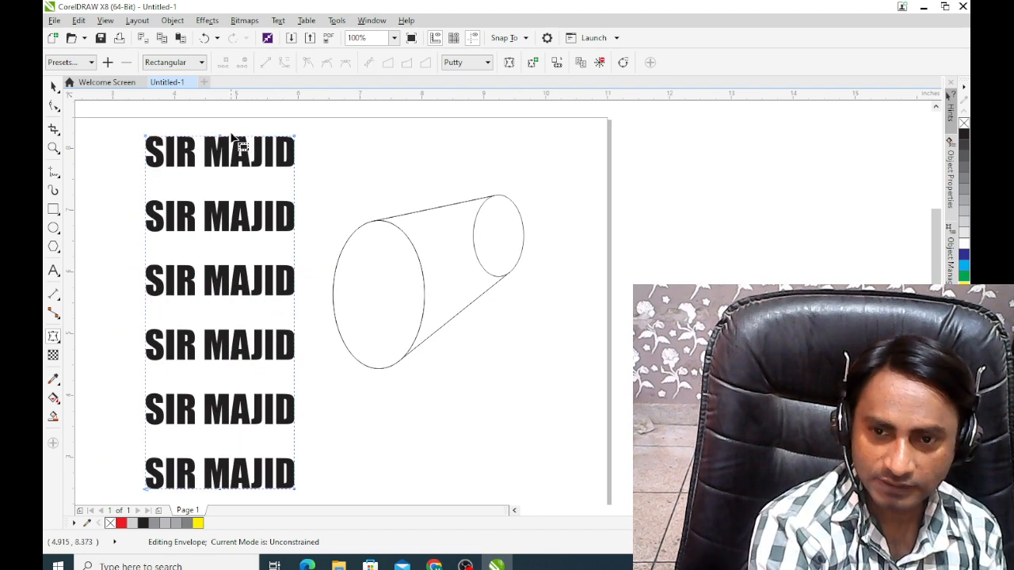
pyautogui.moveTo(231, 125); pyautogui.dragTo(202, 445)
pyautogui.scroll(-2, 202, 445)
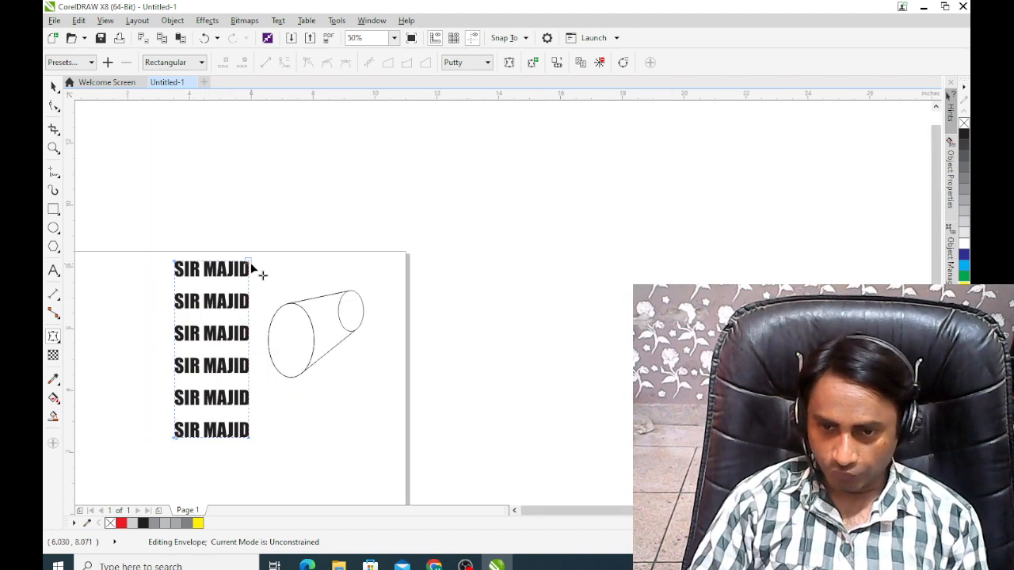
# Move the envelope's two right corner nodes to the upper and lower ends of the extrusion lines on the rear ellipse
pyautogui.moveTo(251, 268); pyautogui.dragTo(342, 271)
pyautogui.scroll(8, 359, 302)
pyautogui.scroll(-4, 345, 272)
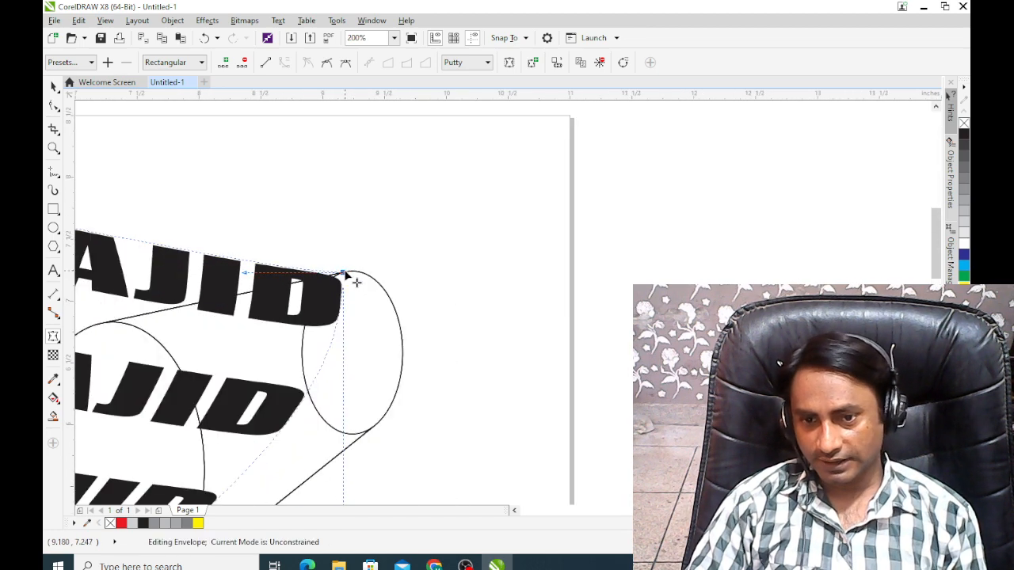
pyautogui.scroll(-4, 345, 324)
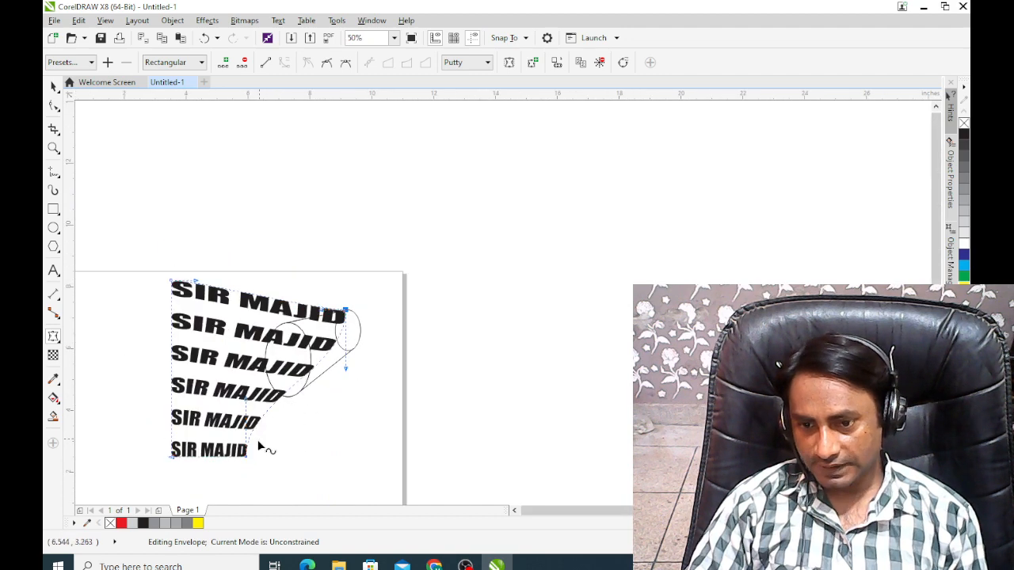
pyautogui.moveTo(246, 457); pyautogui.dragTo(335, 339)
pyautogui.scroll(3, 356, 356)
pyautogui.scroll(-3, 335, 339)
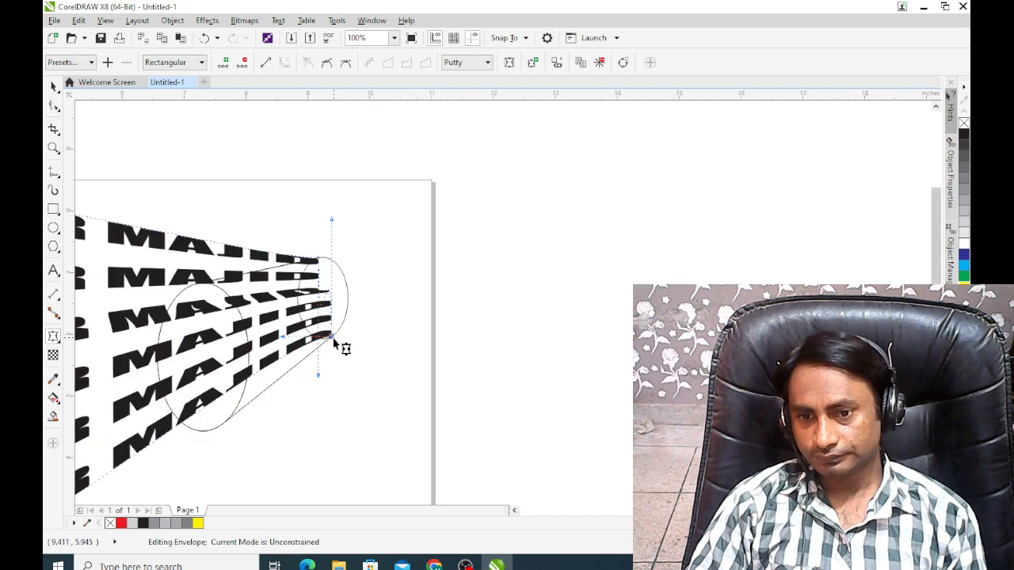
pyautogui.scroll(-1, 335, 339)
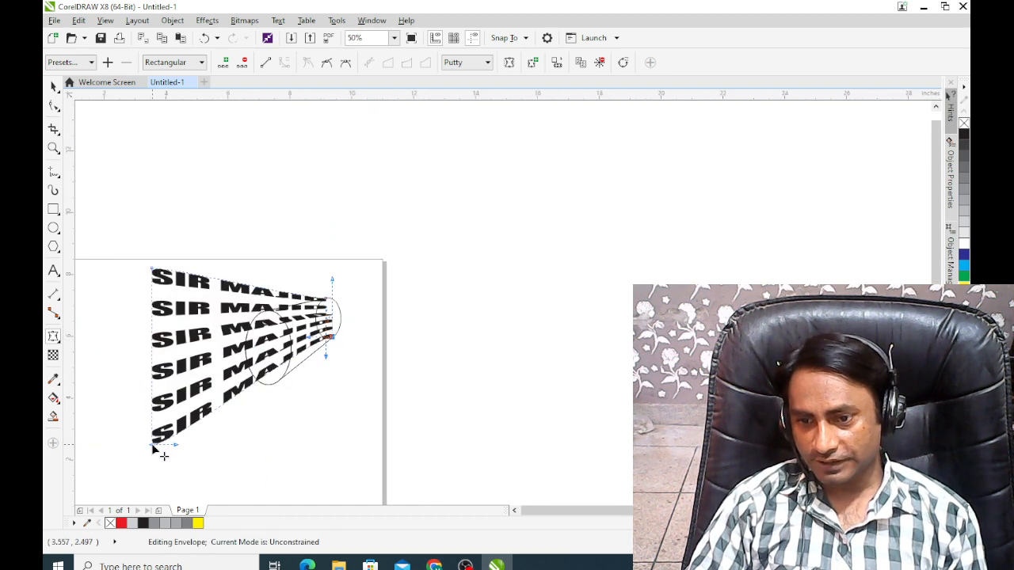
# Place the envelope's two left corner nodes where the upper and lower extrusion lines meet the front ellipse
pyautogui.moveTo(155, 447); pyautogui.dragTo(280, 378)
pyautogui.scroll(3, 281, 387)
pyautogui.scroll(-3, 280, 380)
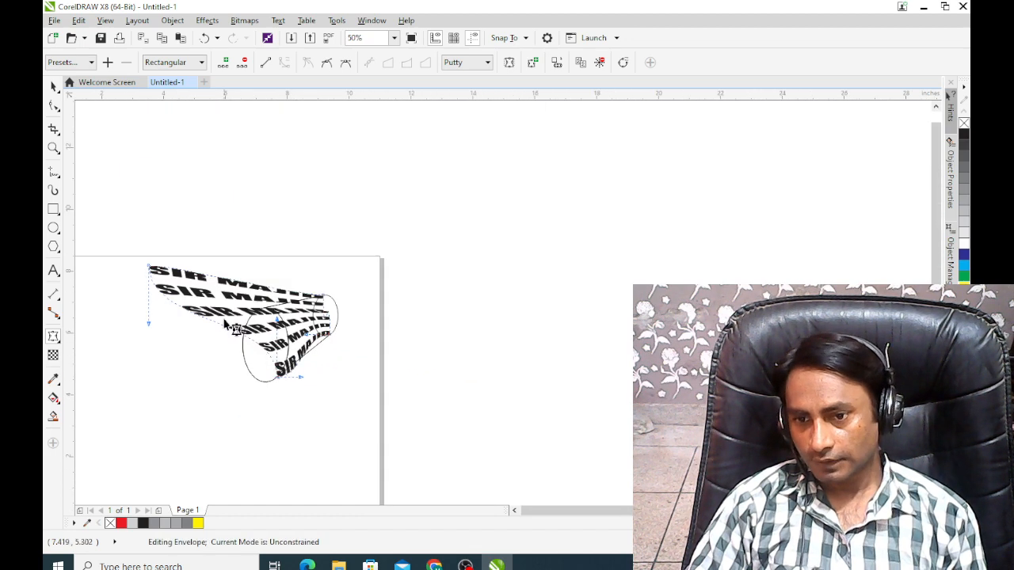
pyautogui.moveTo(150, 267); pyautogui.dragTo(331, 325)
pyautogui.scroll(3, 262, 314)
pyautogui.scroll(-1, 333, 322)
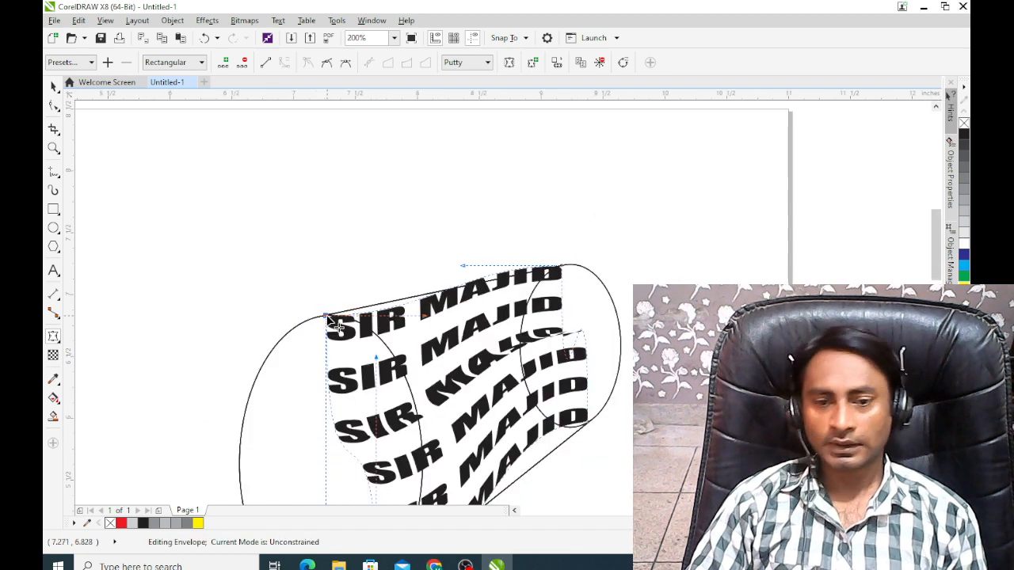
pyautogui.scroll(-1, 333, 324)
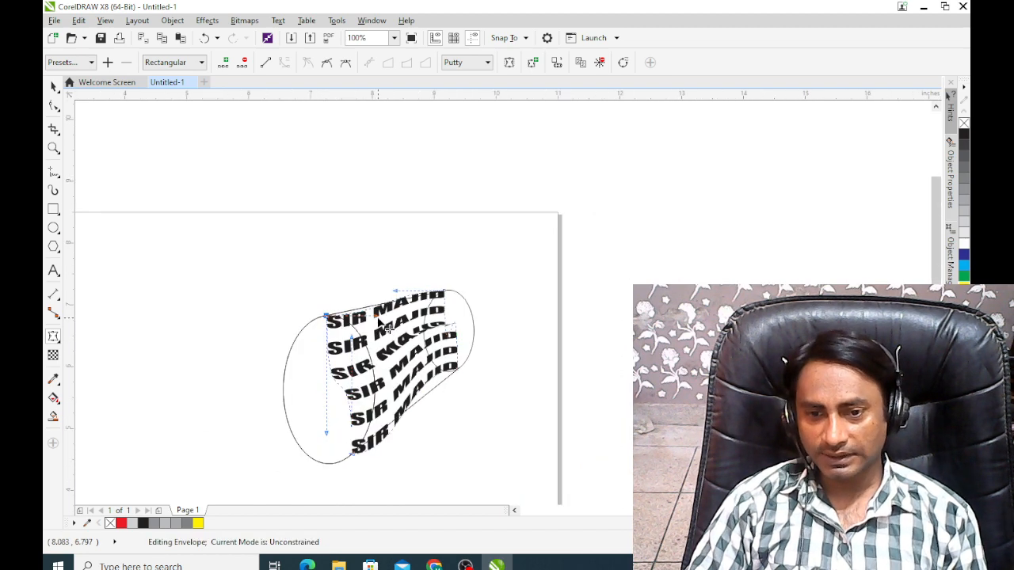
# Straighten the envelope's upper edge along the extrusion's upper line by adjusting its curve handles
pyautogui.scroll(1, 380, 323)
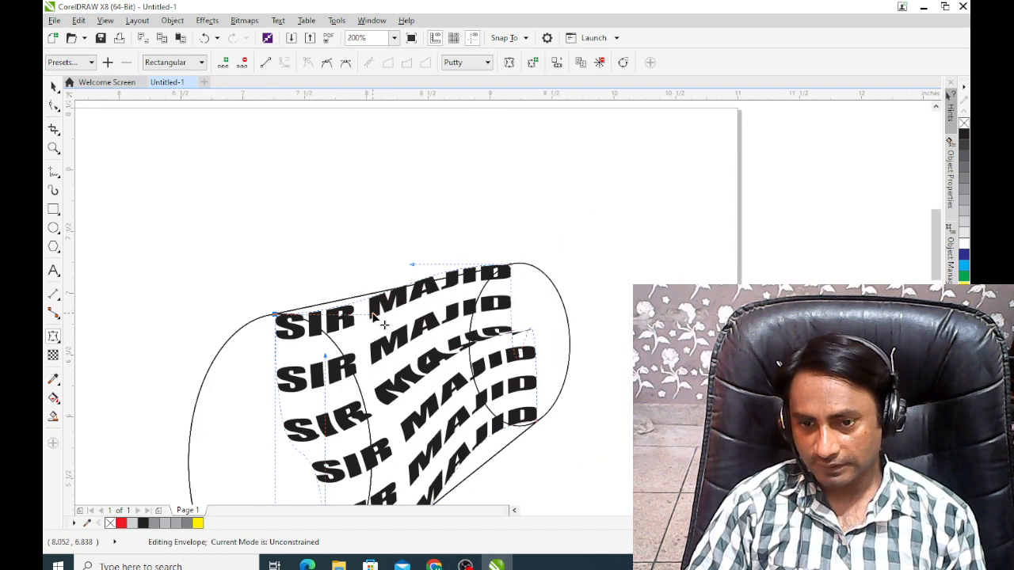
pyautogui.moveTo(373, 316); pyautogui.dragTo(388, 294)
pyautogui.scroll(-1, 467, 332)
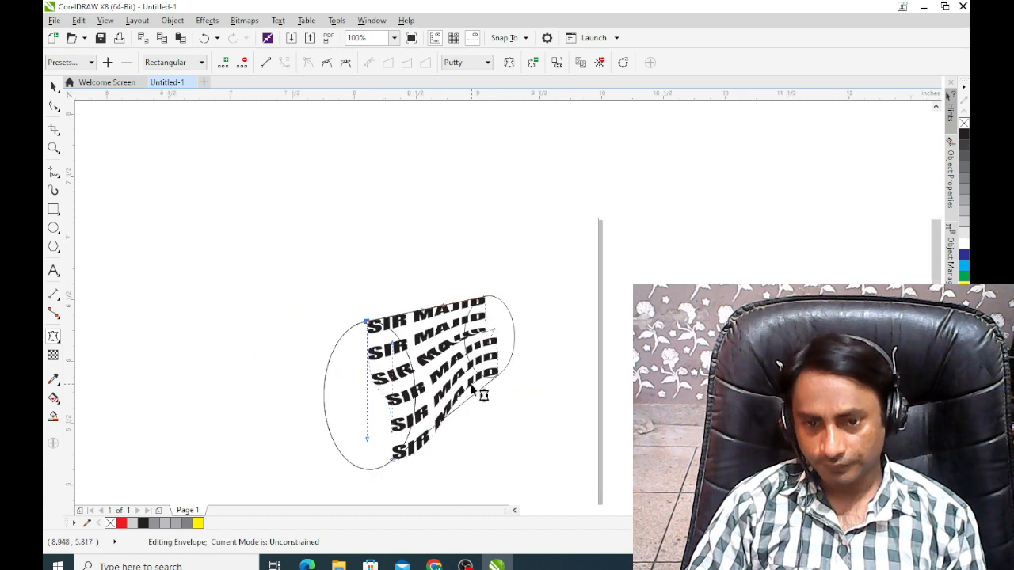
# Align the envelope's lower edge with the extrusion's slanted lower line by adjusting the curve handles at both ends
pyautogui.scroll(1, 491, 394)
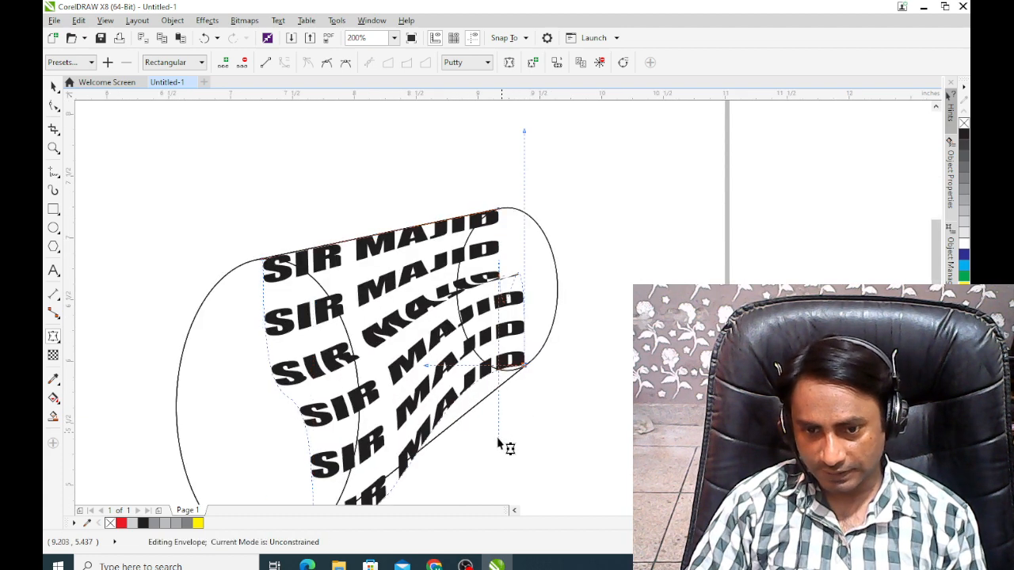
pyautogui.moveTo(428, 367); pyautogui.dragTo(467, 401)
pyautogui.scroll(-1, 481, 453)
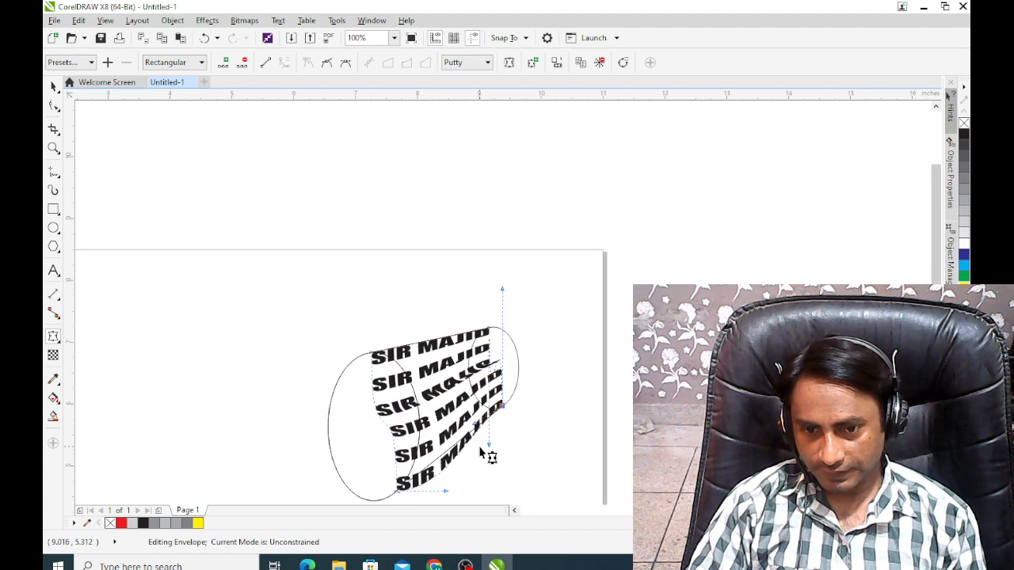
pyautogui.moveTo(445, 494); pyautogui.dragTo(484, 434)
pyautogui.moveTo(408, 377); pyautogui.dragTo(193, 294)
pyautogui.scroll(2, 193, 294)
pyautogui.scroll(-1, 214, 297)
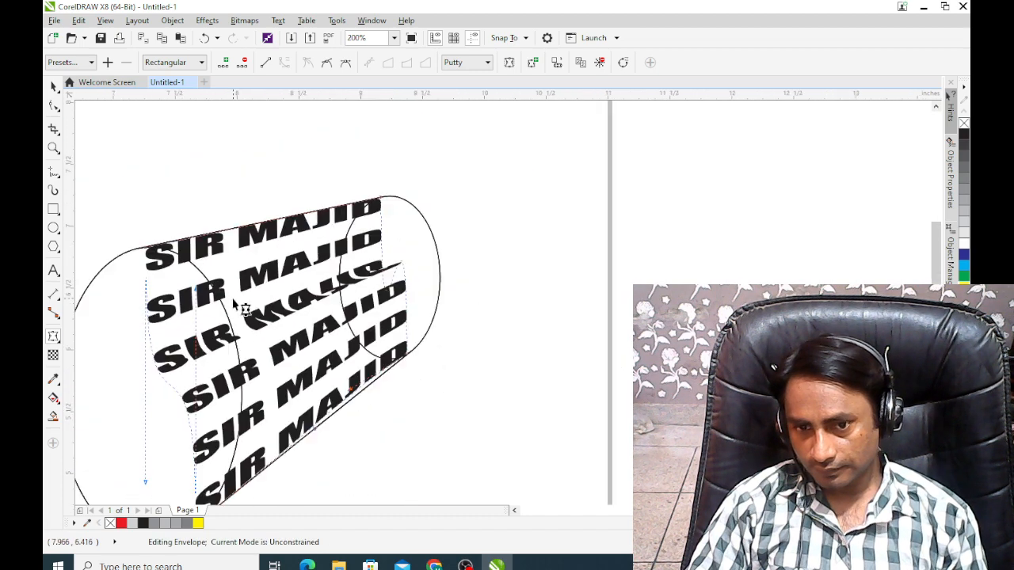
pyautogui.moveTo(318, 437); pyautogui.dragTo(365, 372)
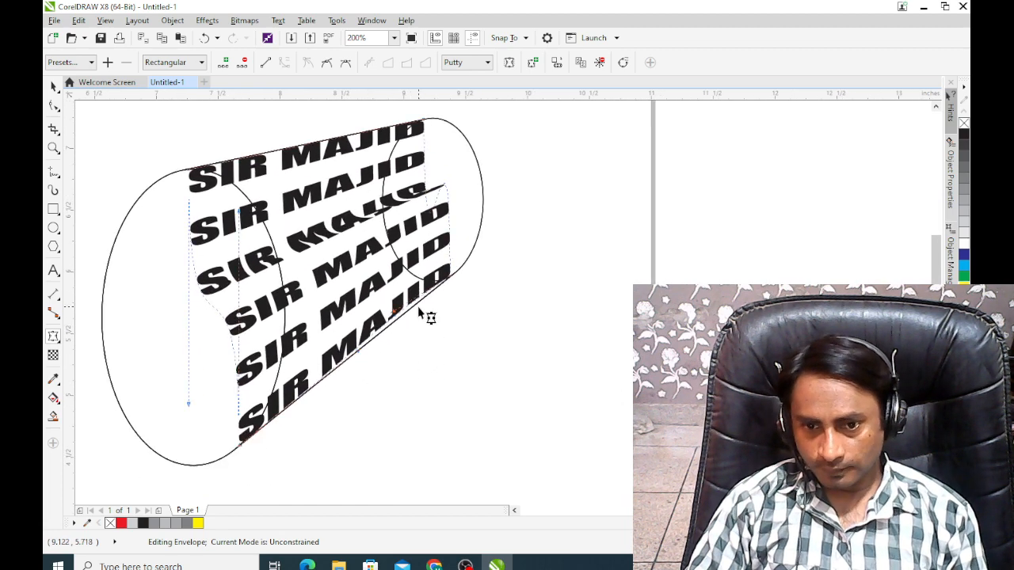
pyautogui.scroll(1, 428, 318)
pyautogui.moveTo(368, 319); pyautogui.dragTo(382, 326)
pyautogui.scroll(-1, 423, 347)
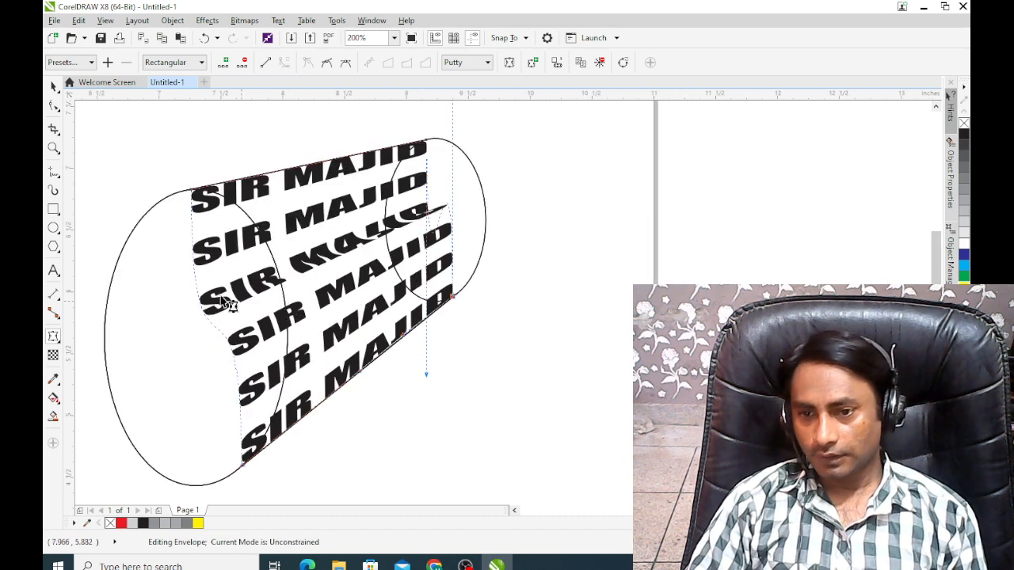
# Bend the envelope's left edge along the right-hand arc of the front ellipse using the handles of its two left corner nodes
pyautogui.moveTo(207, 309); pyautogui.dragTo(225, 305)
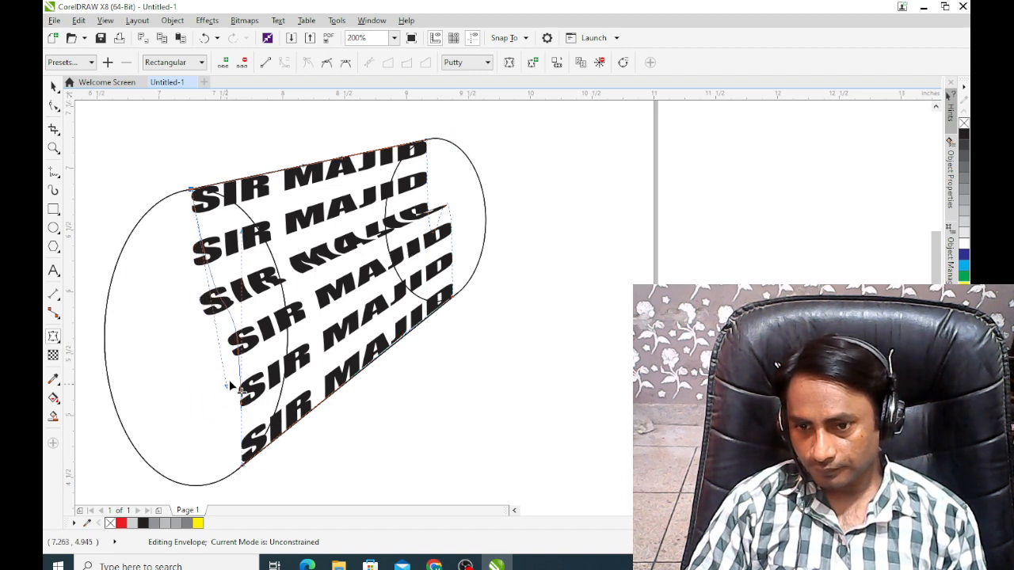
pyautogui.moveTo(267, 345); pyautogui.dragTo(339, 274)
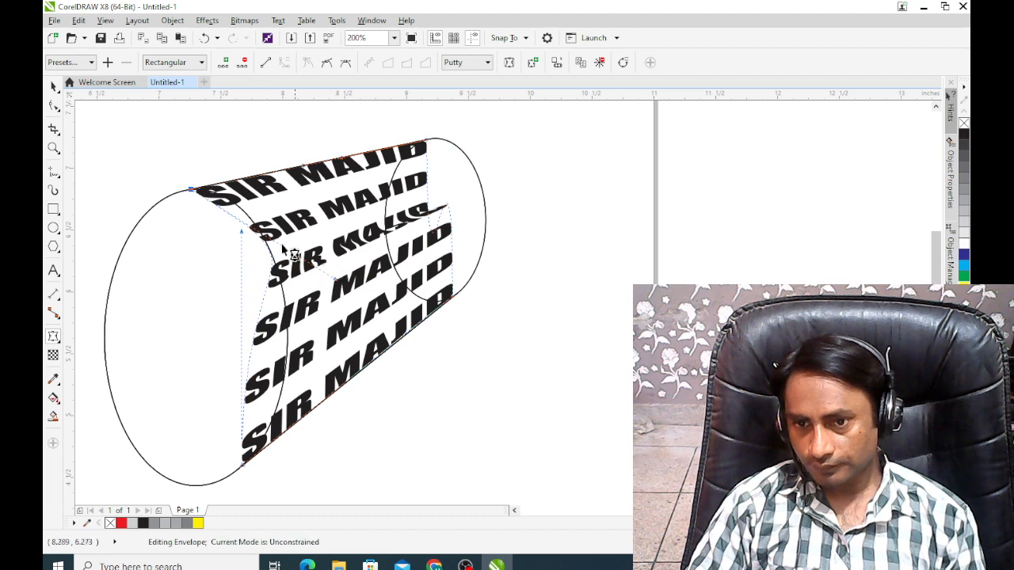
pyautogui.moveTo(243, 234); pyautogui.dragTo(294, 429)
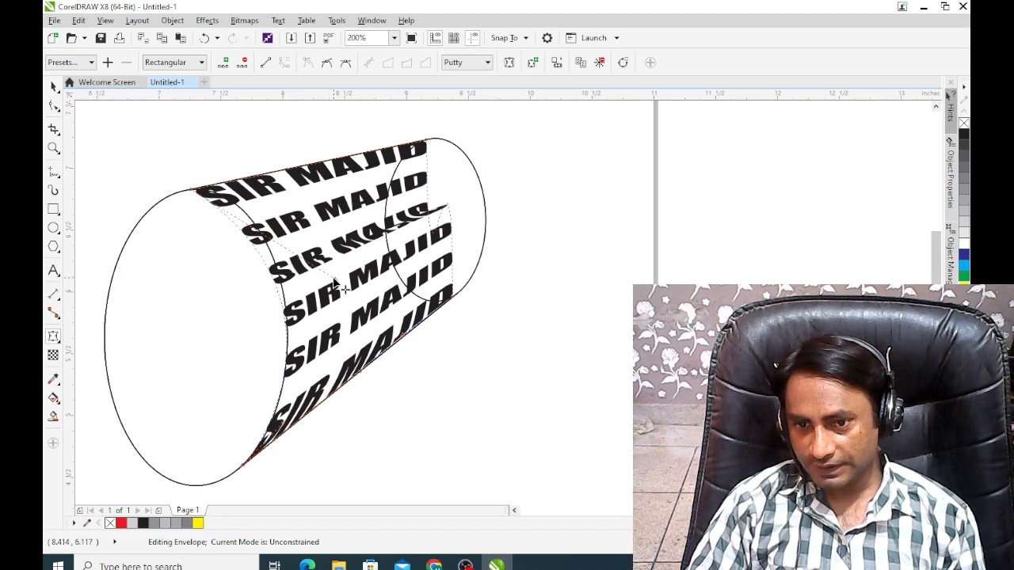
pyautogui.moveTo(334, 280); pyautogui.dragTo(320, 206)
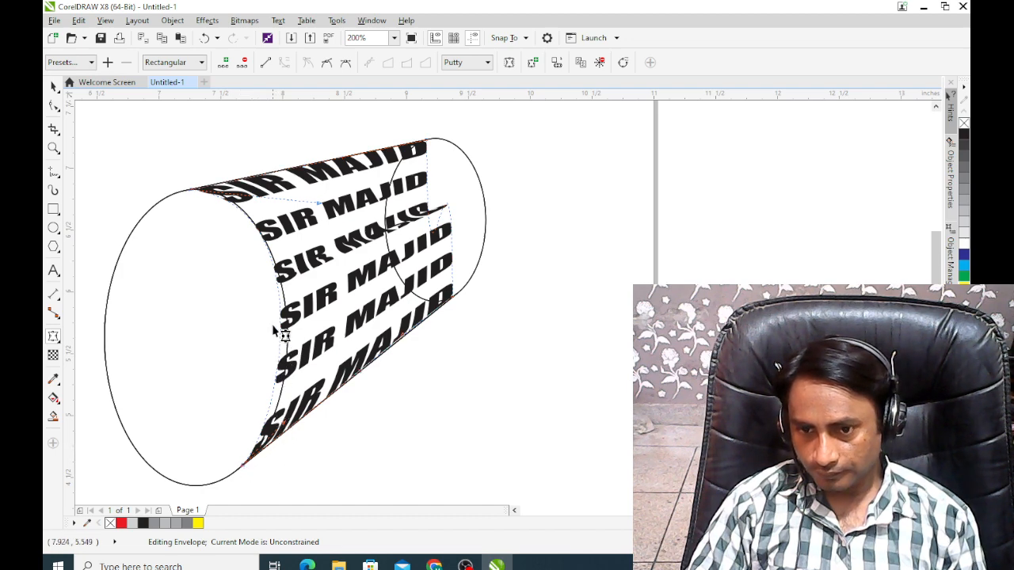
# Fine-tune the upper and lower curve handles of the envelope's left edge so it follows the front ellipse's right arc closely
pyautogui.scroll(2, 293, 301)
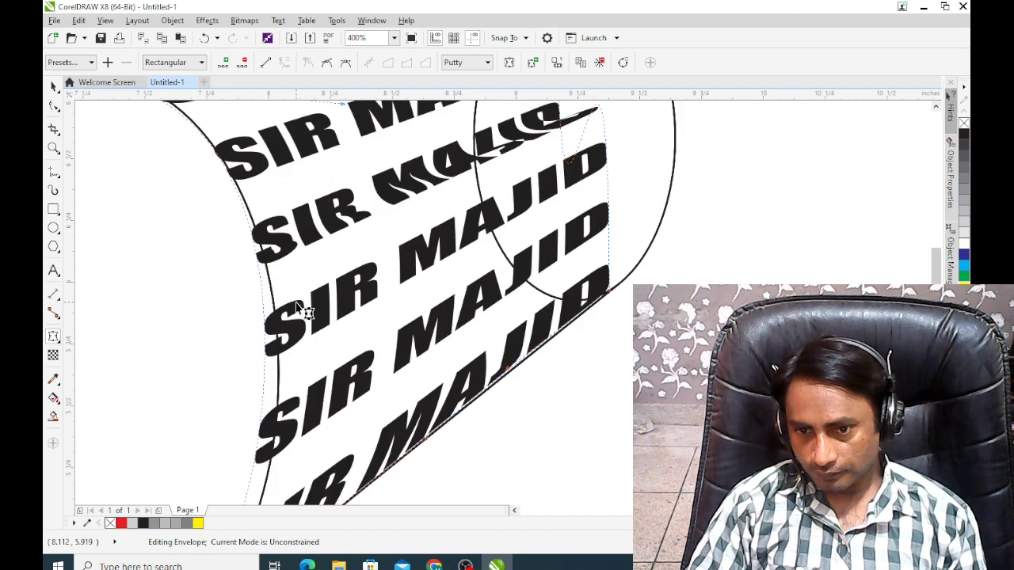
pyautogui.scroll(-3, 297, 321)
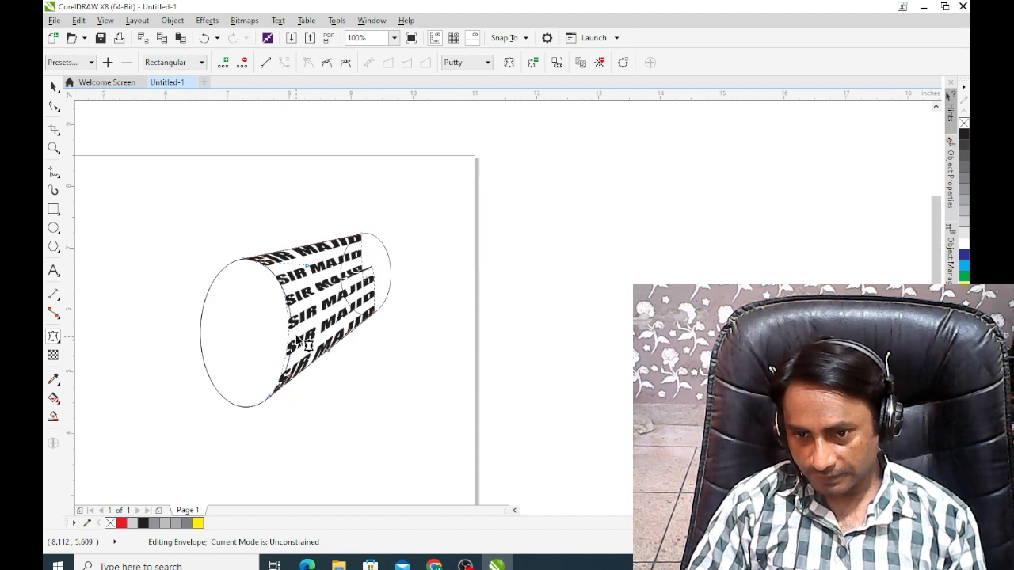
pyautogui.scroll(3, 283, 398)
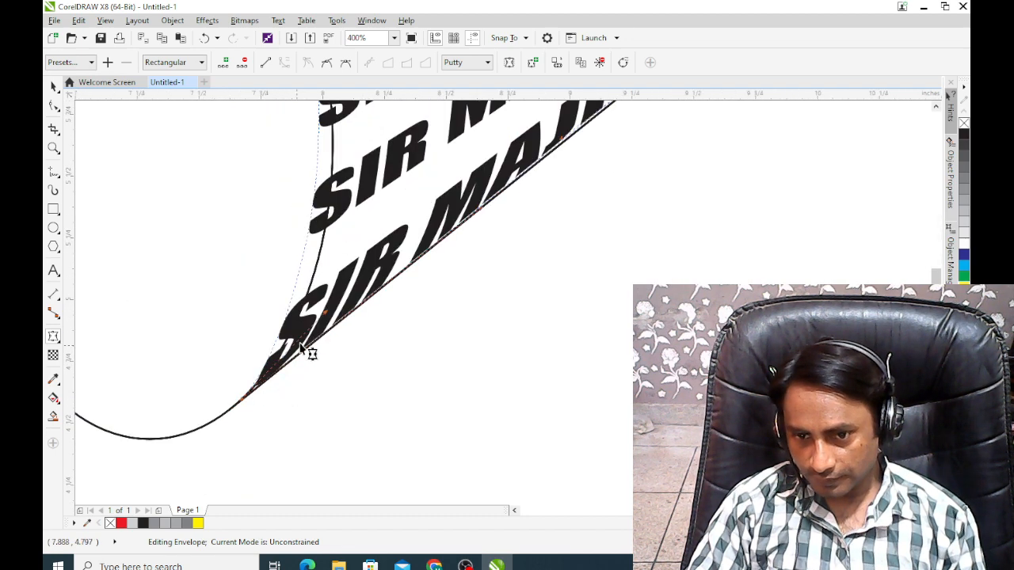
pyautogui.scroll(-2, 384, 338)
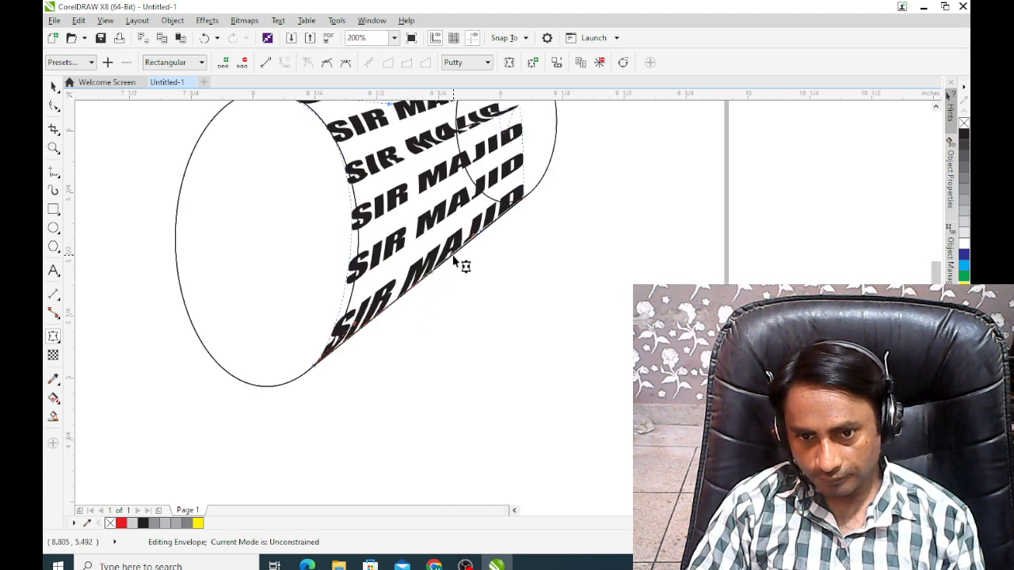
pyautogui.scroll(2, 458, 266)
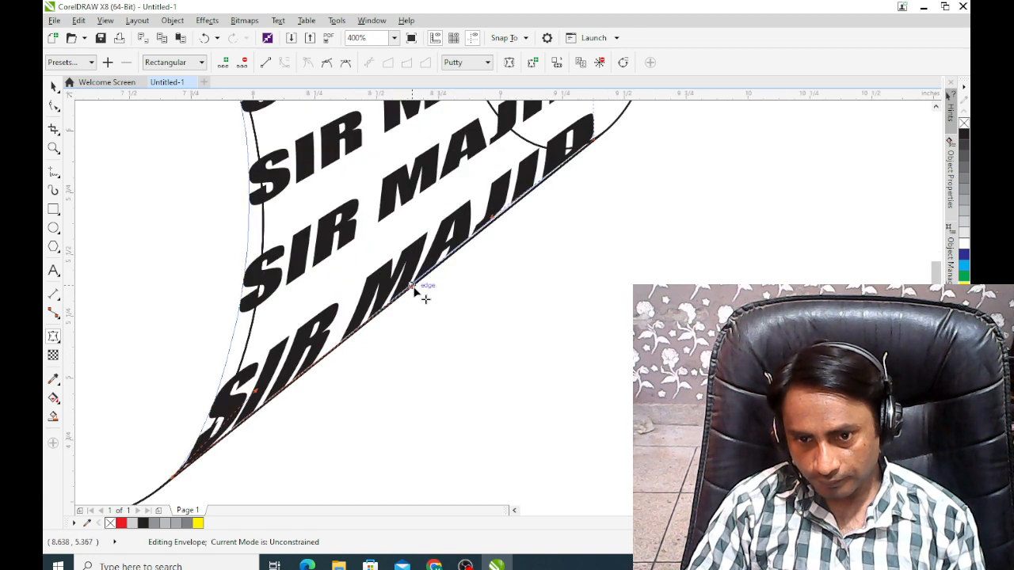
pyautogui.moveTo(412, 288); pyautogui.dragTo(455, 321)
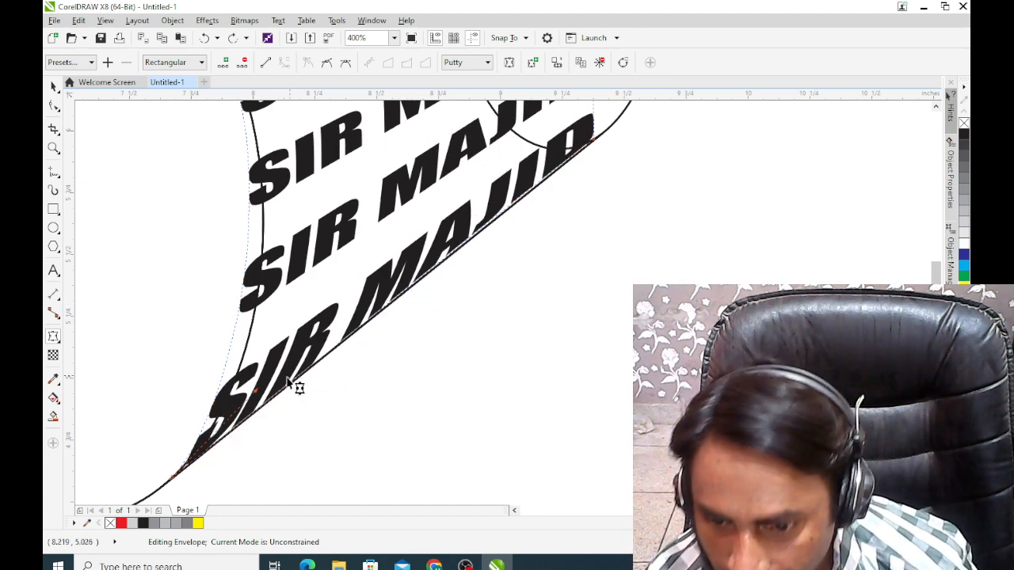
pyautogui.moveTo(255, 392); pyautogui.dragTo(285, 408)
pyautogui.scroll(-2, 294, 380)
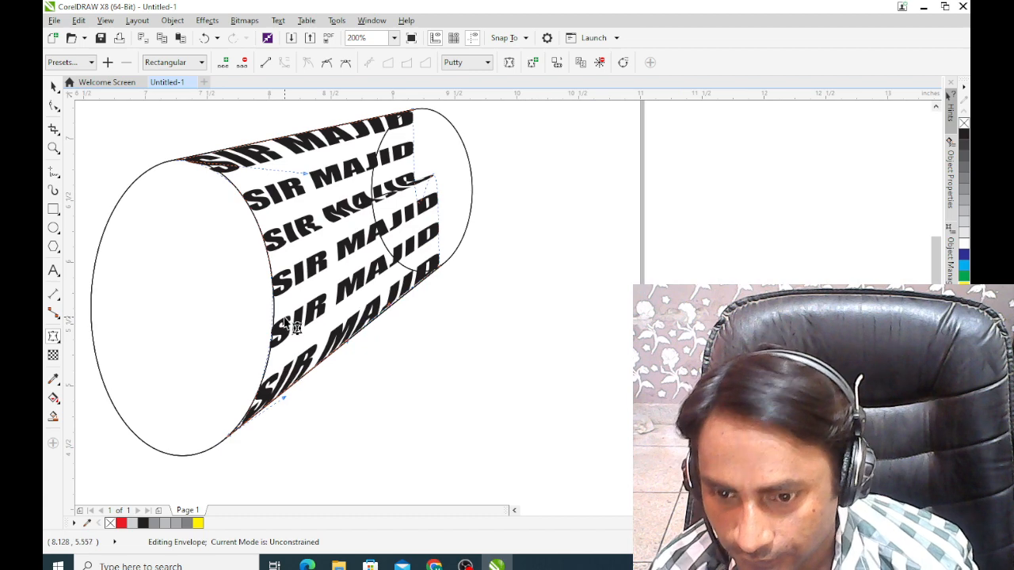
pyautogui.scroll(2, 194, 161)
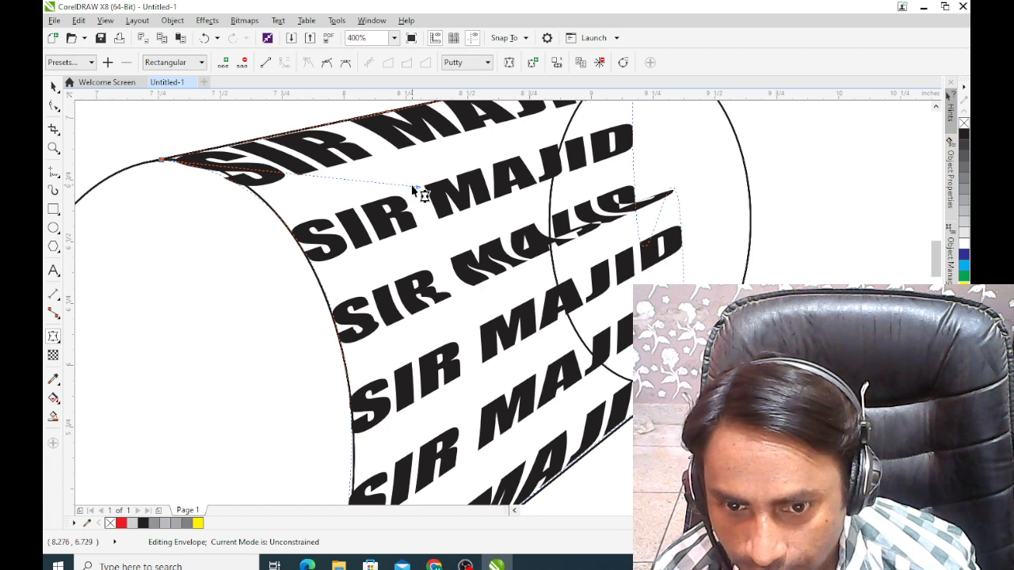
pyautogui.moveTo(418, 190); pyautogui.dragTo(398, 162)
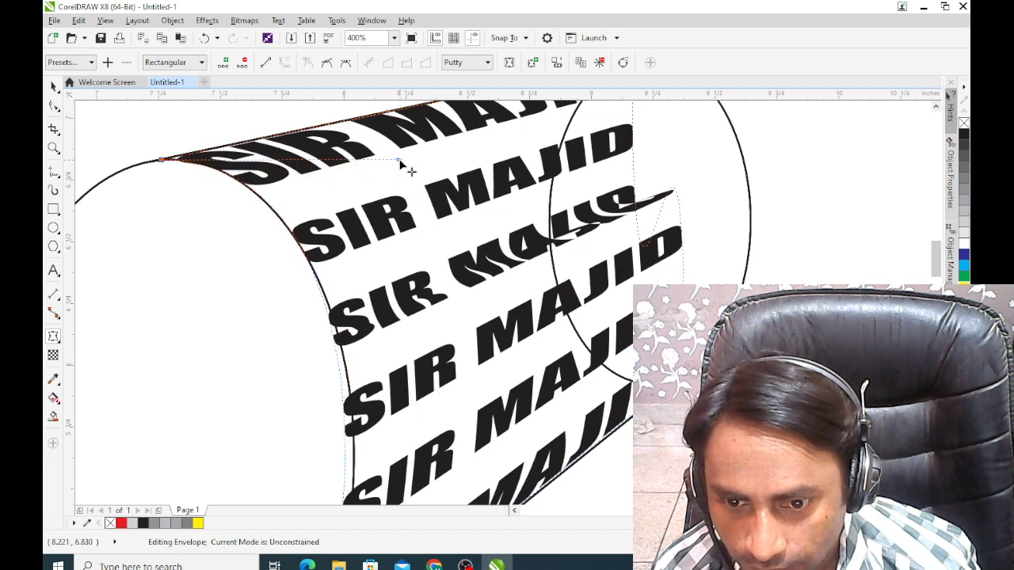
pyautogui.scroll(-2, 410, 311)
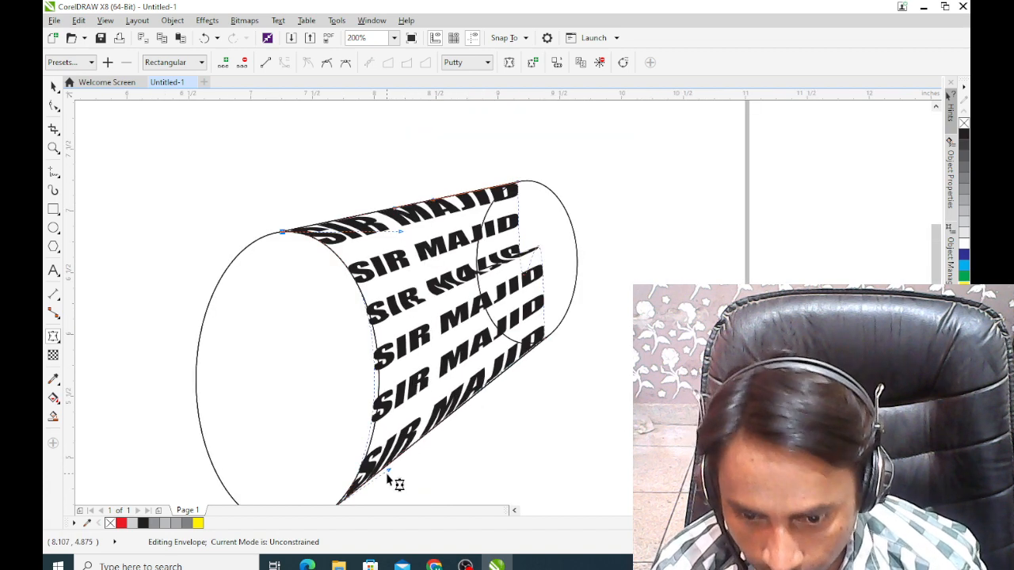
pyautogui.moveTo(388, 470); pyautogui.dragTo(397, 473)
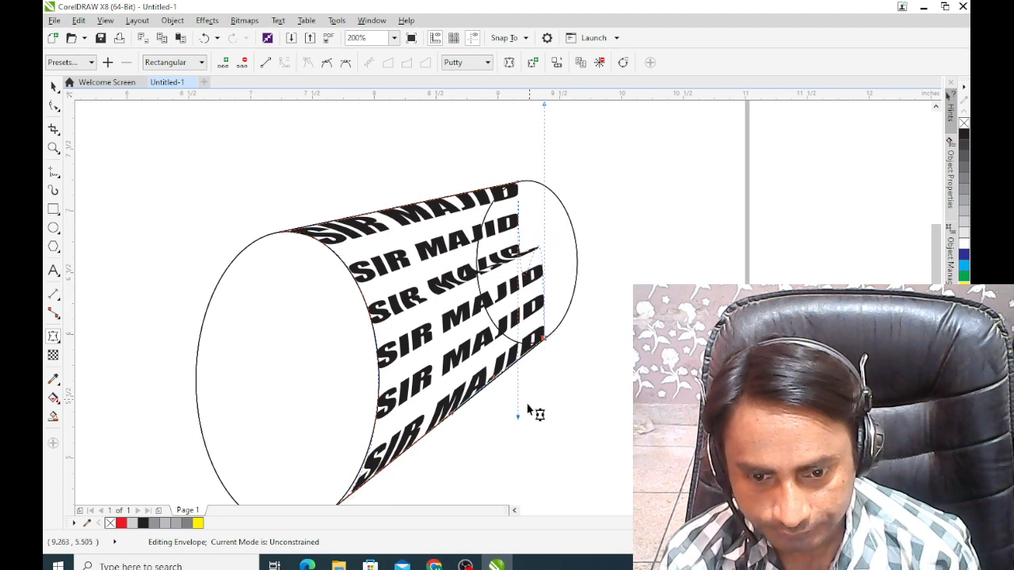
# Curve the envelope's right edge along the rear ellipse's outer arc with its corner handles, and finish editing the envelope
pyautogui.moveTo(519, 419); pyautogui.dragTo(600, 236)
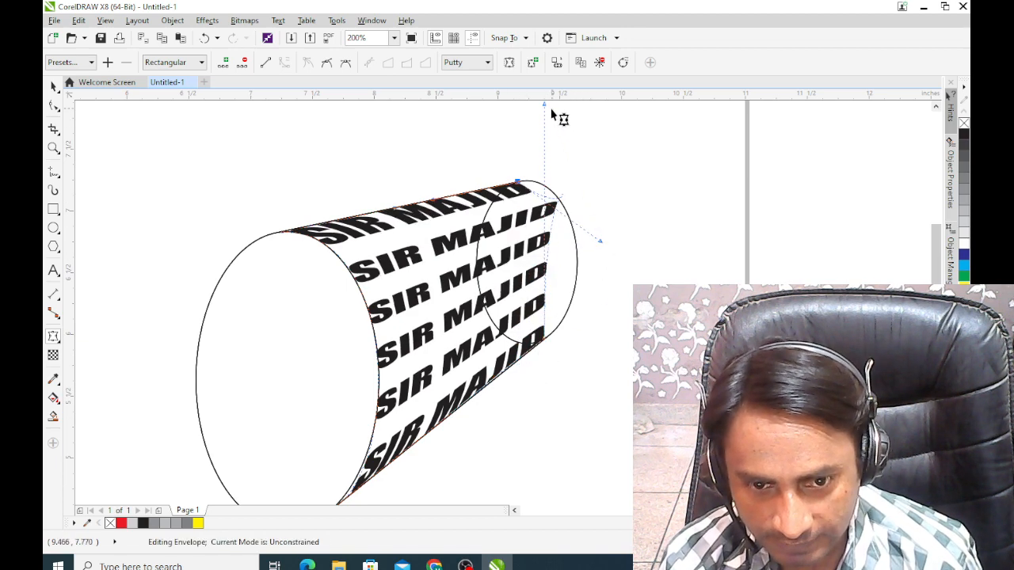
pyautogui.moveTo(546, 105); pyautogui.dragTo(590, 295)
pyautogui.click(600, 230)
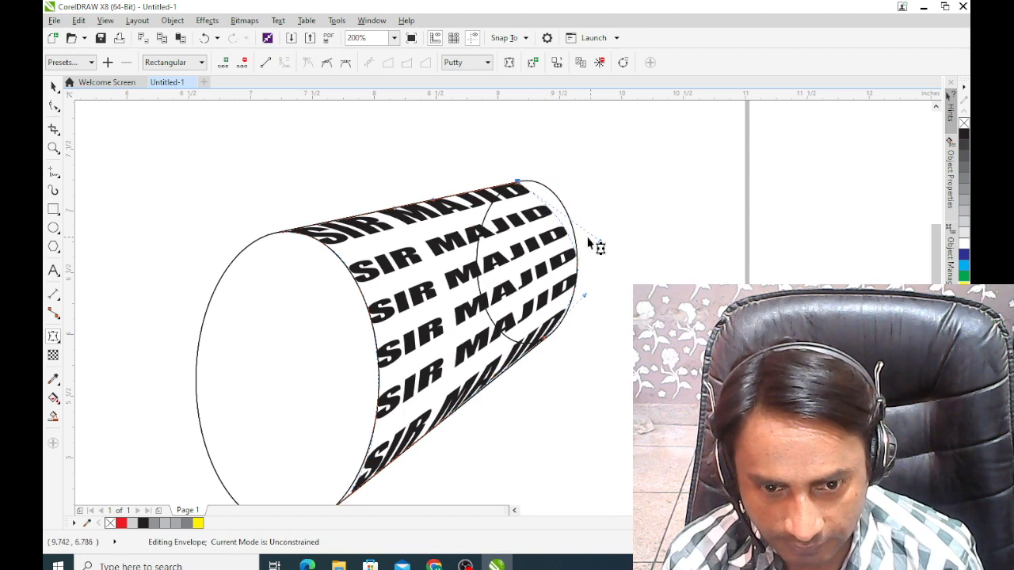
pyautogui.moveTo(600, 246); pyautogui.dragTo(589, 175)
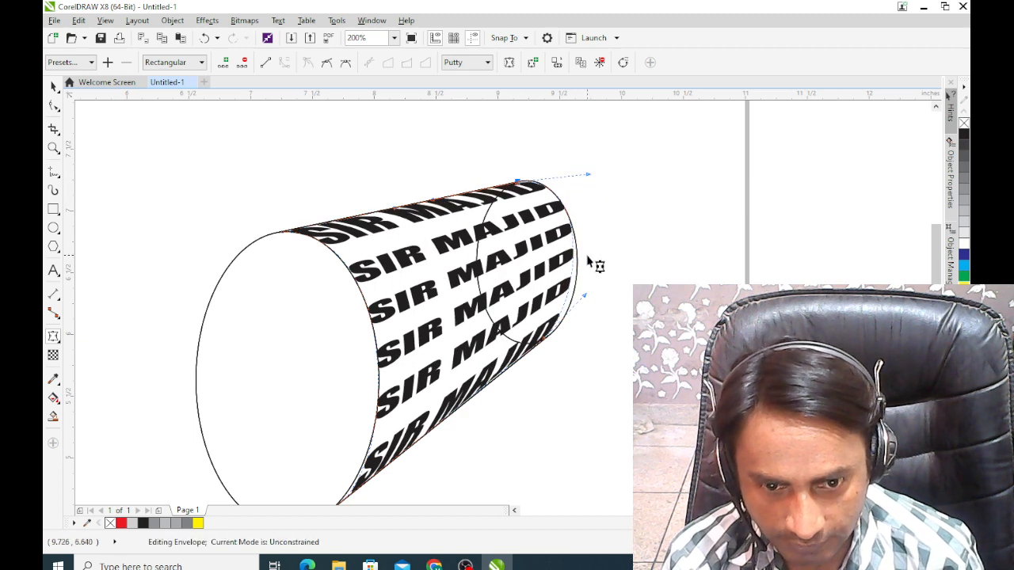
pyautogui.moveTo(584, 299); pyautogui.dragTo(592, 314)
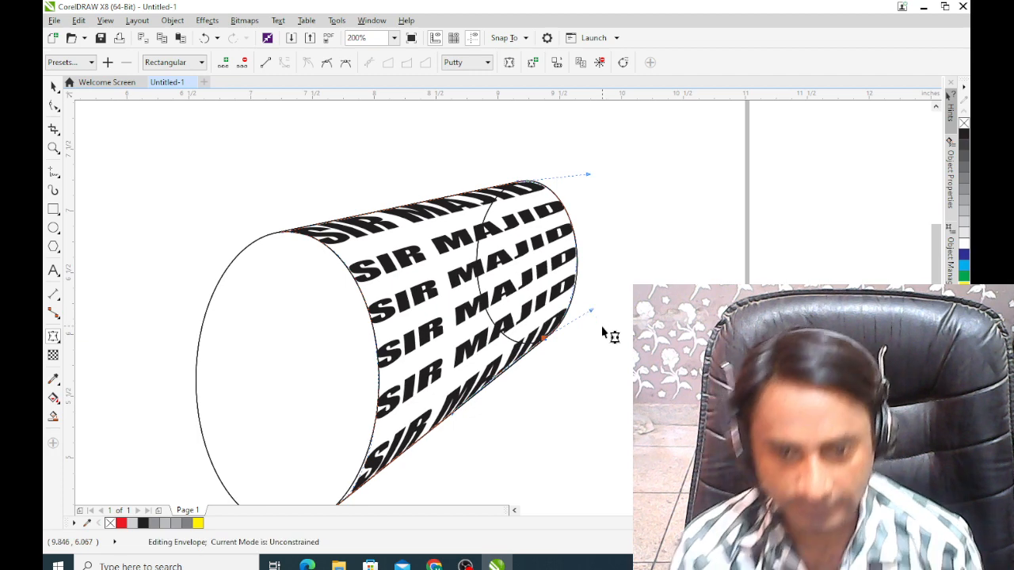
pyautogui.scroll(-2, 606, 336)
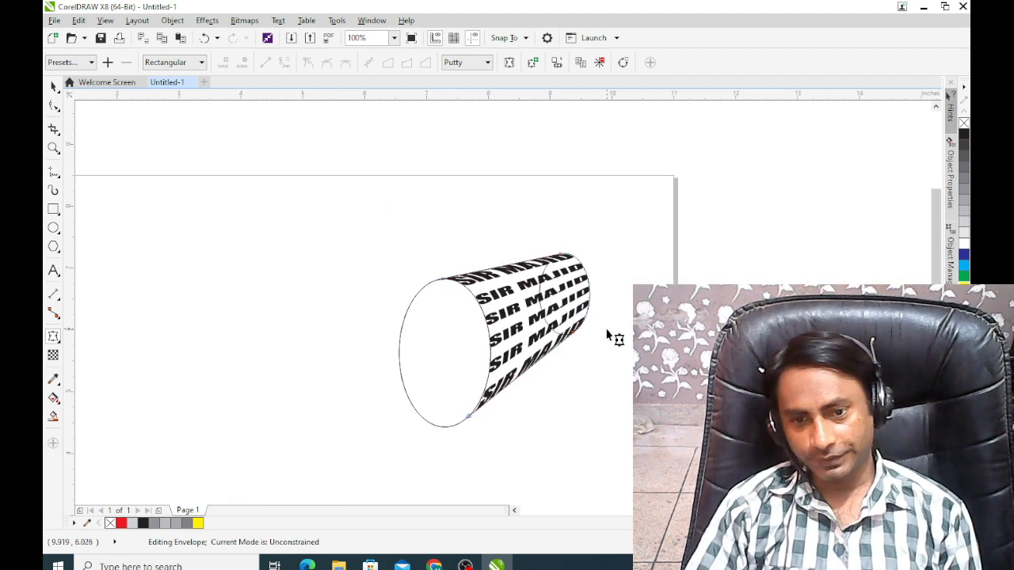
pyautogui.click(53, 88)
pyautogui.click(163, 204)
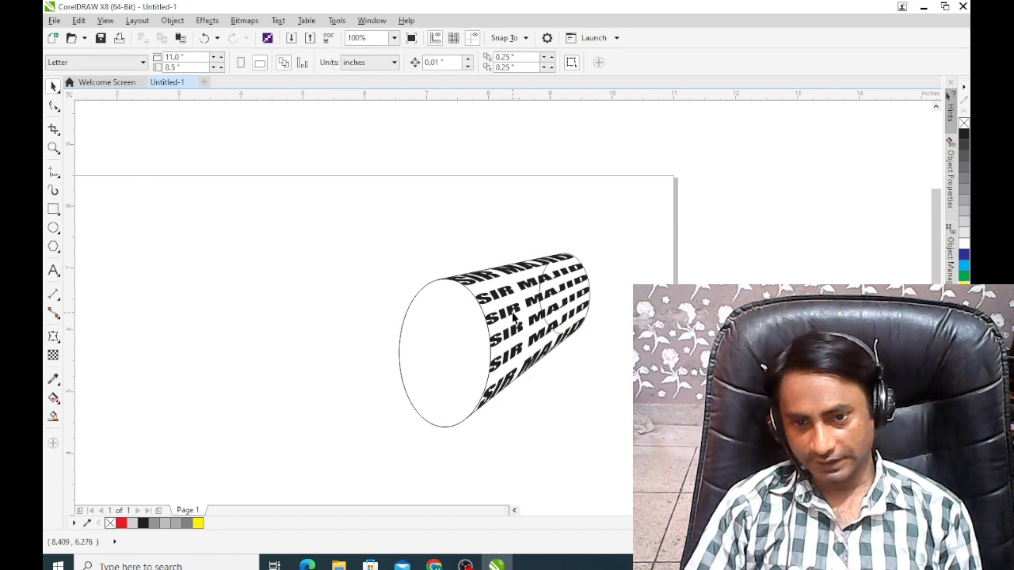
# Copy the enveloped text group, paste the duplicate in place over the original, and clear the selection
pyautogui.click(513, 314)
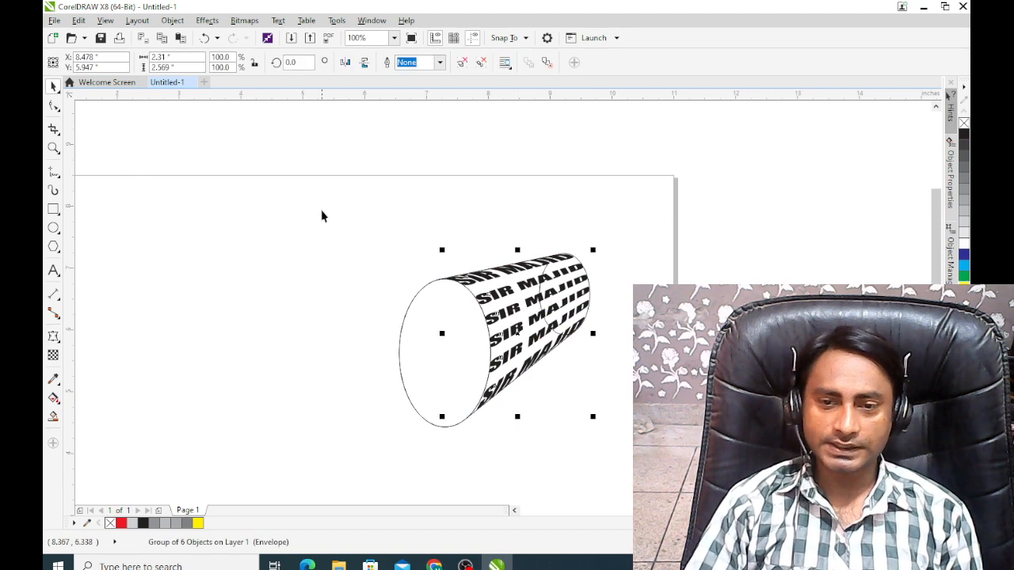
pyautogui.click(79, 21)
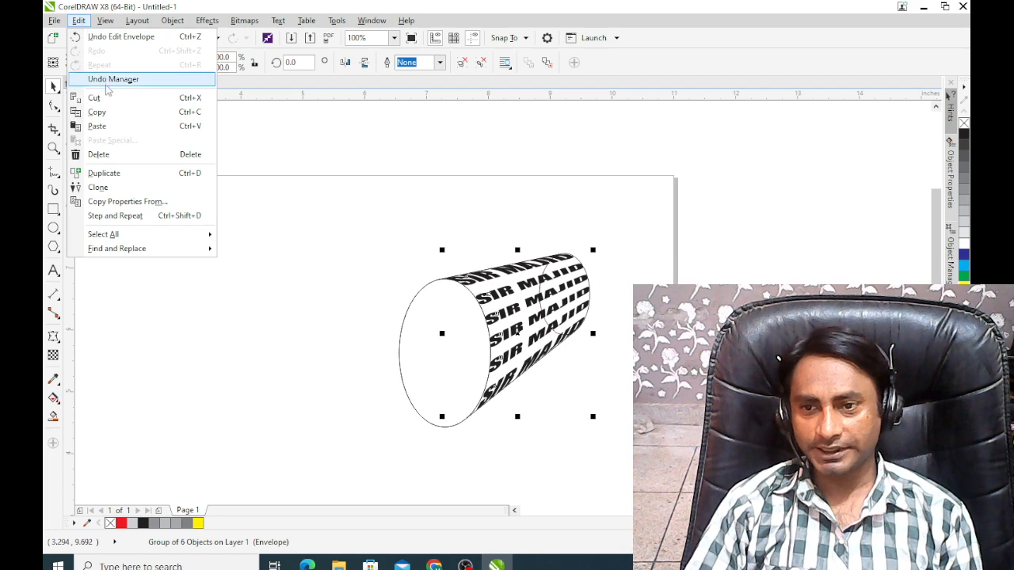
pyautogui.click(98, 113)
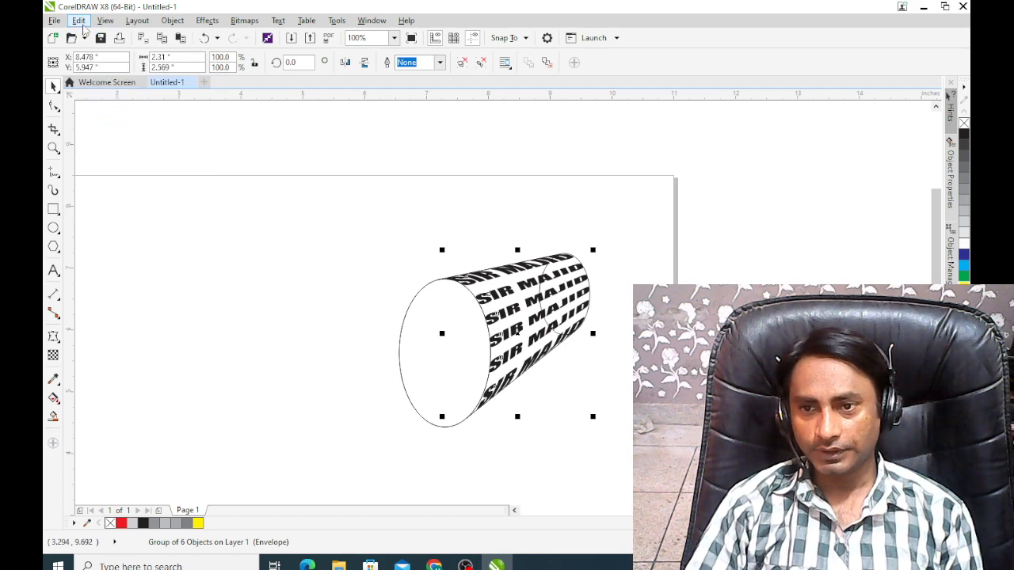
pyautogui.click(80, 22)
pyautogui.click(97, 124)
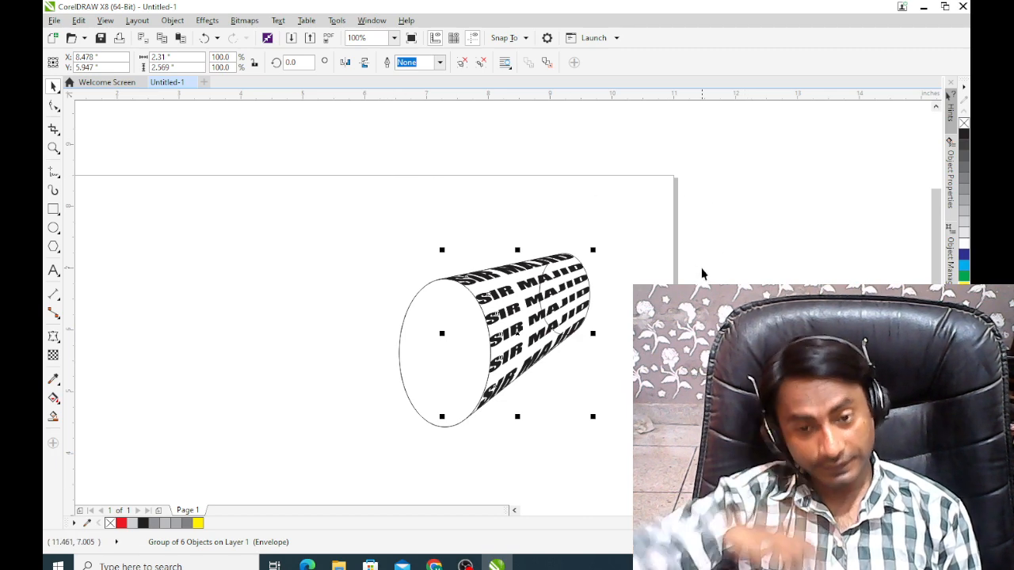
pyautogui.click(650, 292)
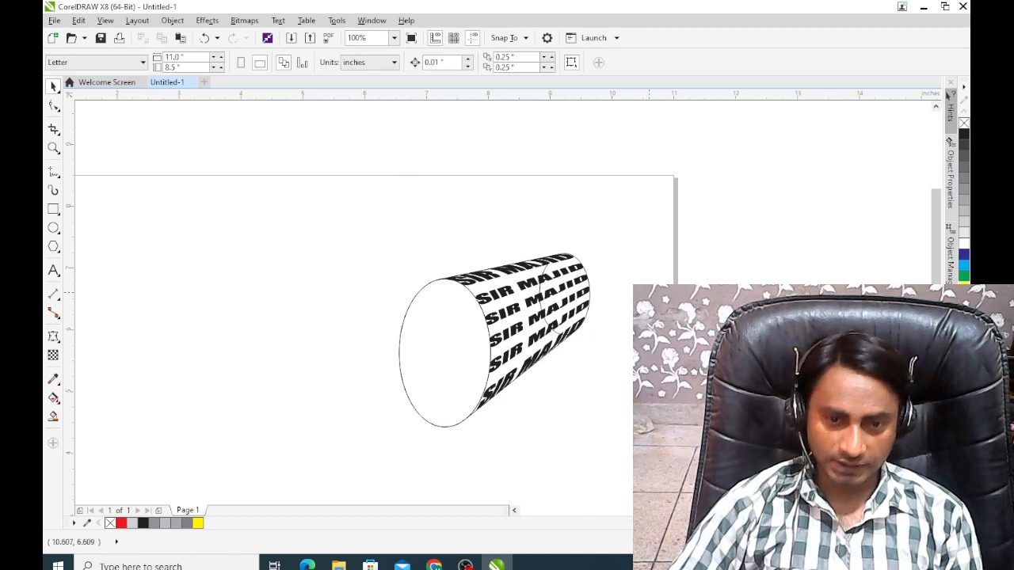
# Edit the pasted text copy's envelope with the Shape tool, bending its left edge around the left-hand arc of the front ellipse
pyautogui.click(528, 320)
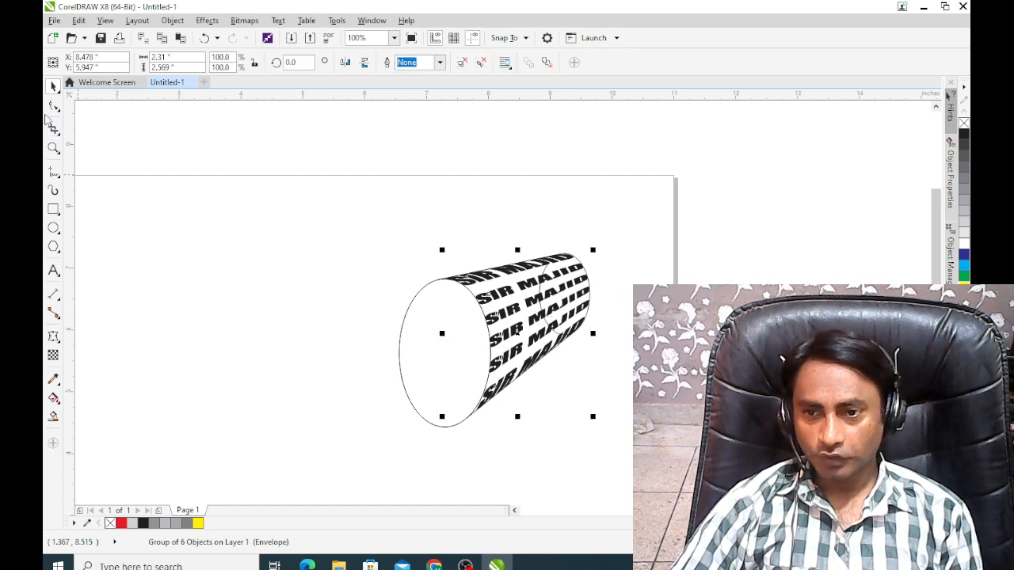
pyautogui.click(52, 109)
pyautogui.click(92, 123)
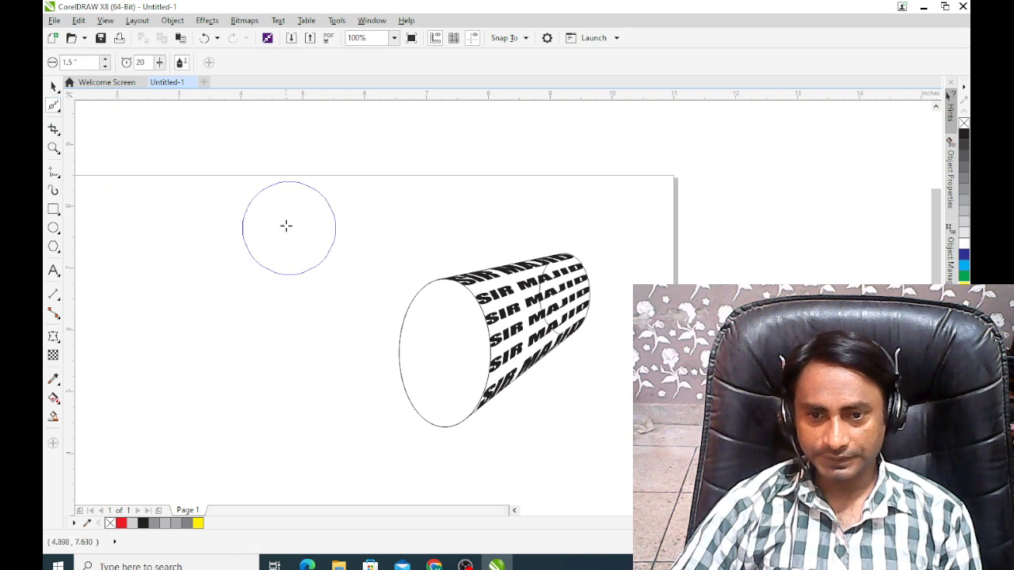
pyautogui.click(53, 105)
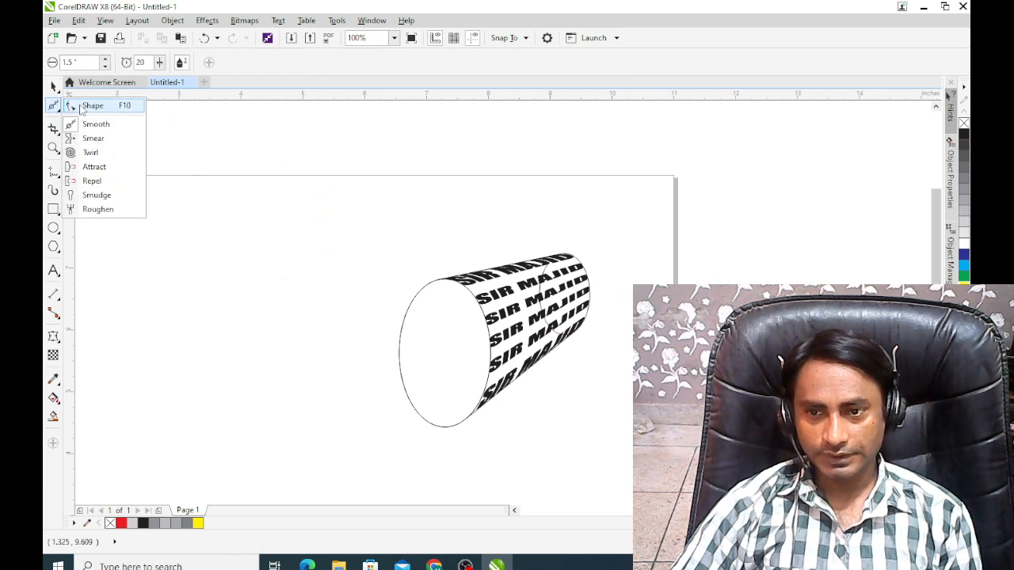
pyautogui.click(93, 103)
pyautogui.scroll(2, 479, 299)
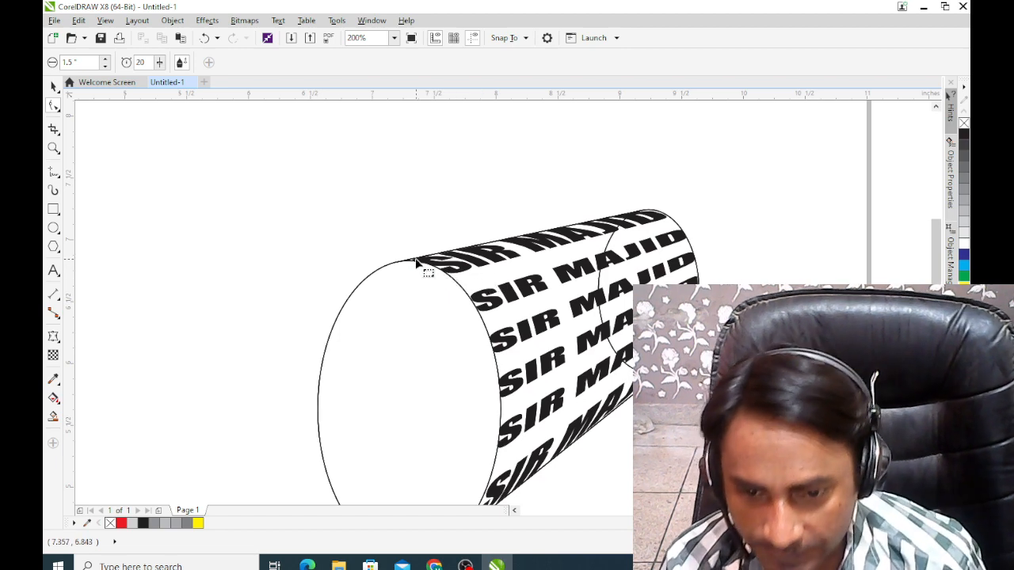
pyautogui.click(458, 266)
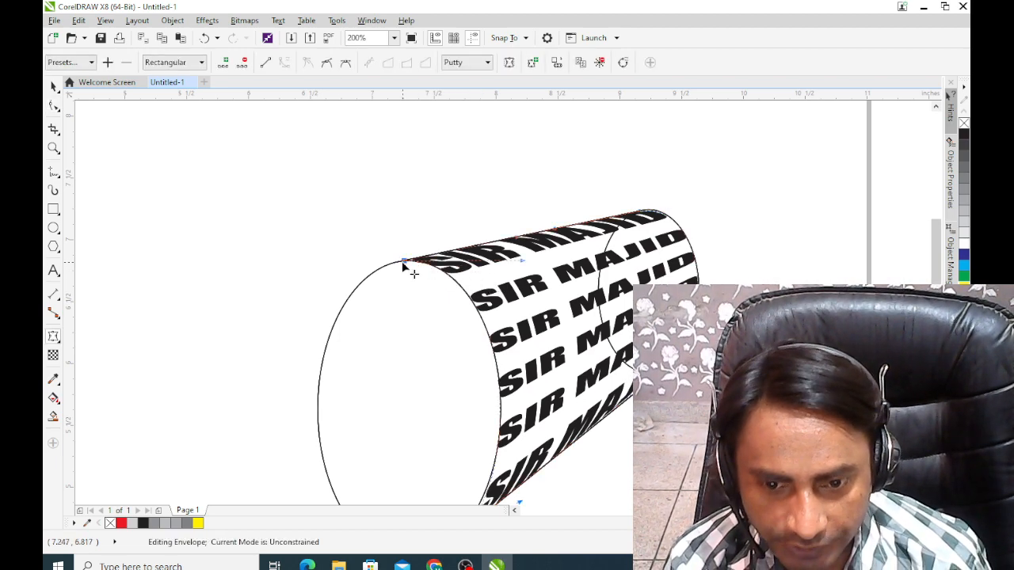
pyautogui.moveTo(523, 264); pyautogui.dragTo(227, 335)
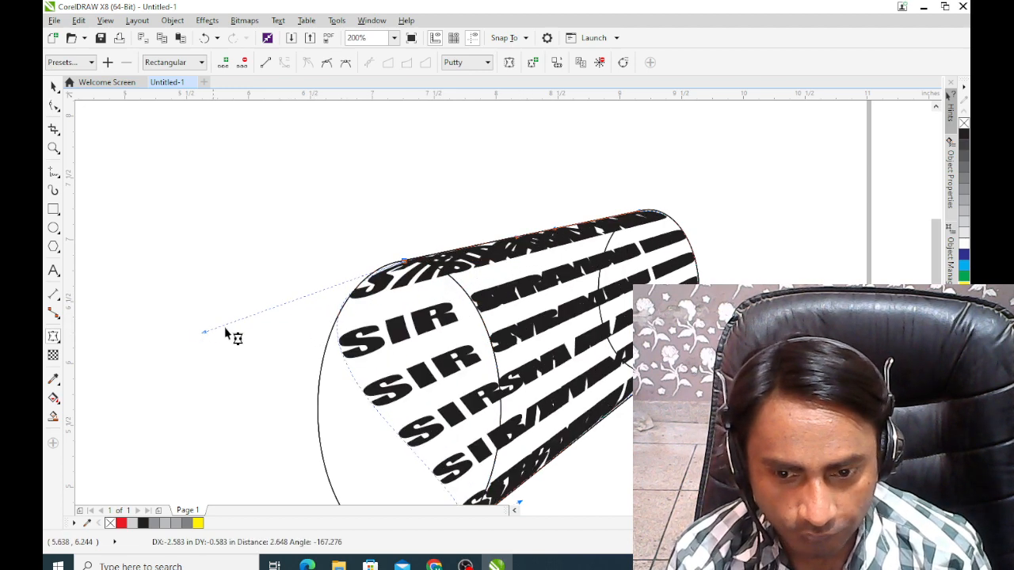
pyautogui.scroll(-2, 257, 331)
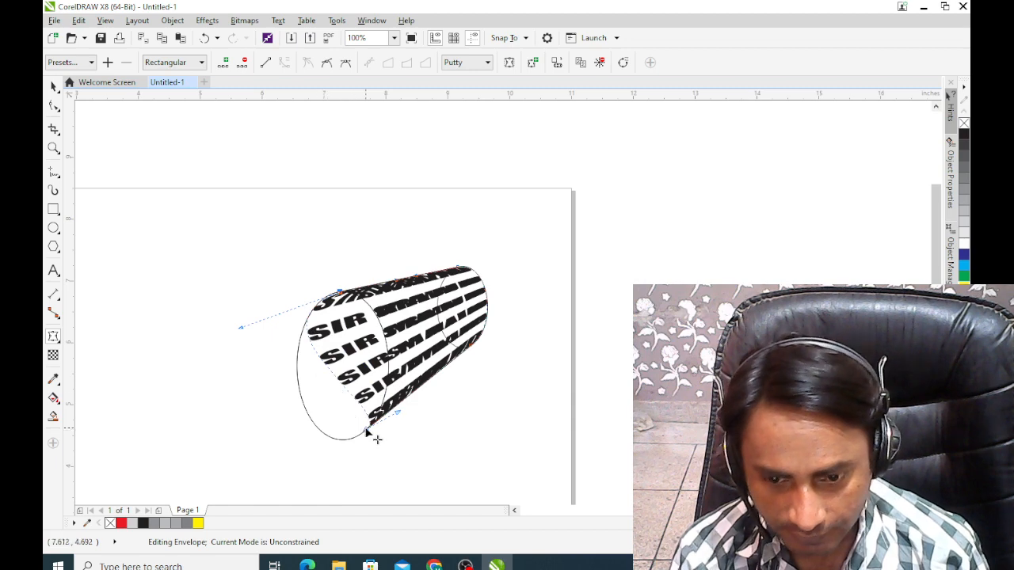
pyautogui.moveTo(395, 414); pyautogui.dragTo(316, 478)
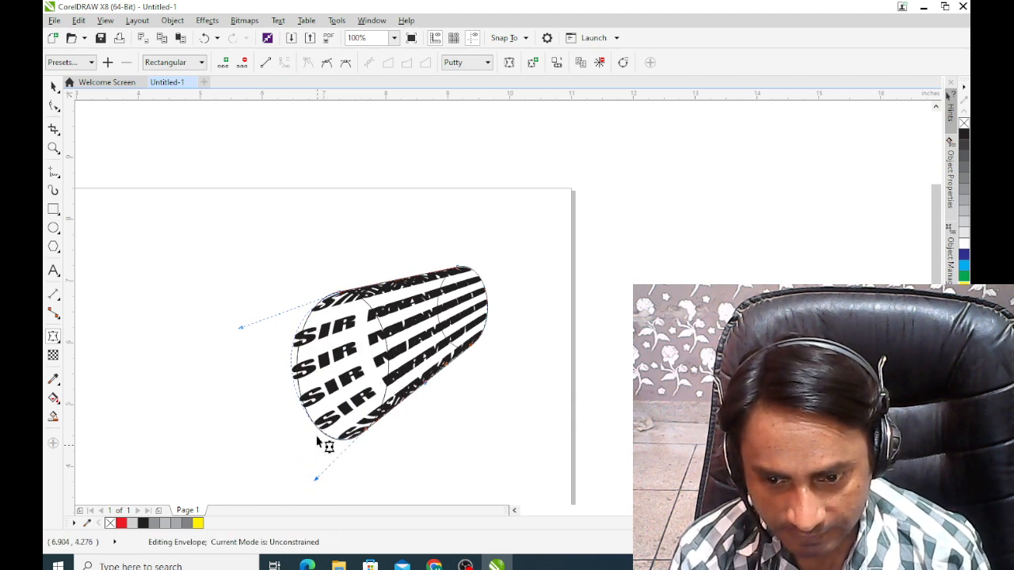
pyautogui.moveTo(240, 333)
pyautogui.mouseDown()
pyautogui.moveTo(258, 328)
pyautogui.moveTo(252, 320)
pyautogui.mouseUp()
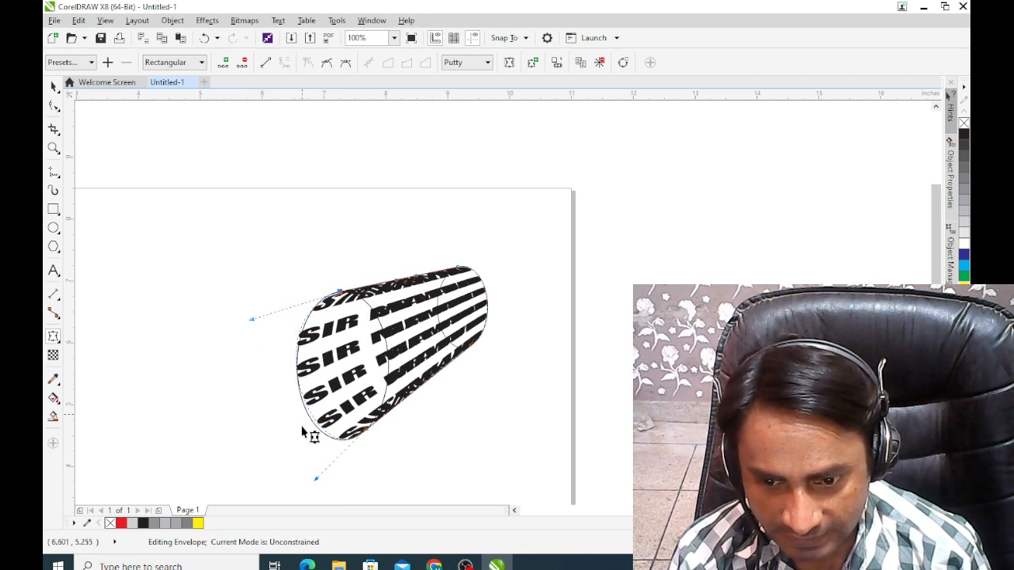
# Fine-tune the curve handles of the pasted copy's envelope to match the front ellipse's left arc, and finish editing the envelope
pyautogui.moveTo(316, 478); pyautogui.dragTo(314, 484)
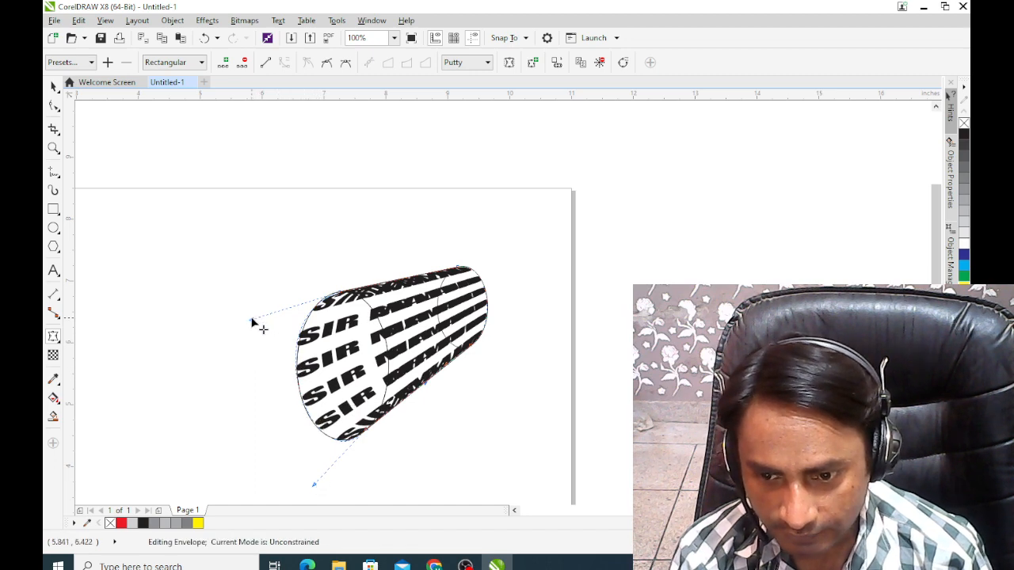
pyautogui.moveTo(251, 322); pyautogui.dragTo(254, 317)
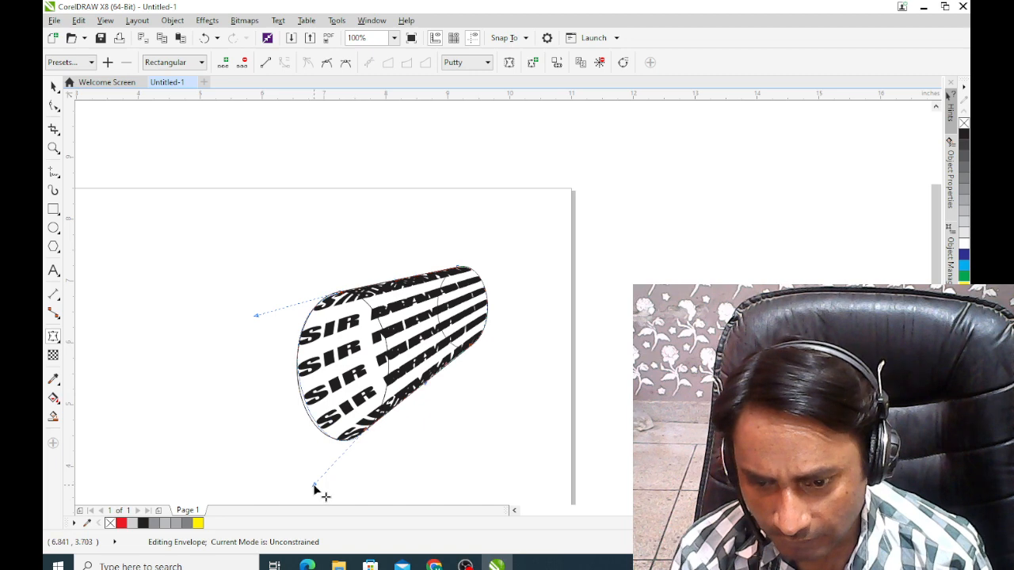
pyautogui.moveTo(315, 486); pyautogui.dragTo(312, 488)
pyautogui.moveTo(448, 396); pyautogui.dragTo(363, 365)
pyautogui.scroll(1, 225, 387)
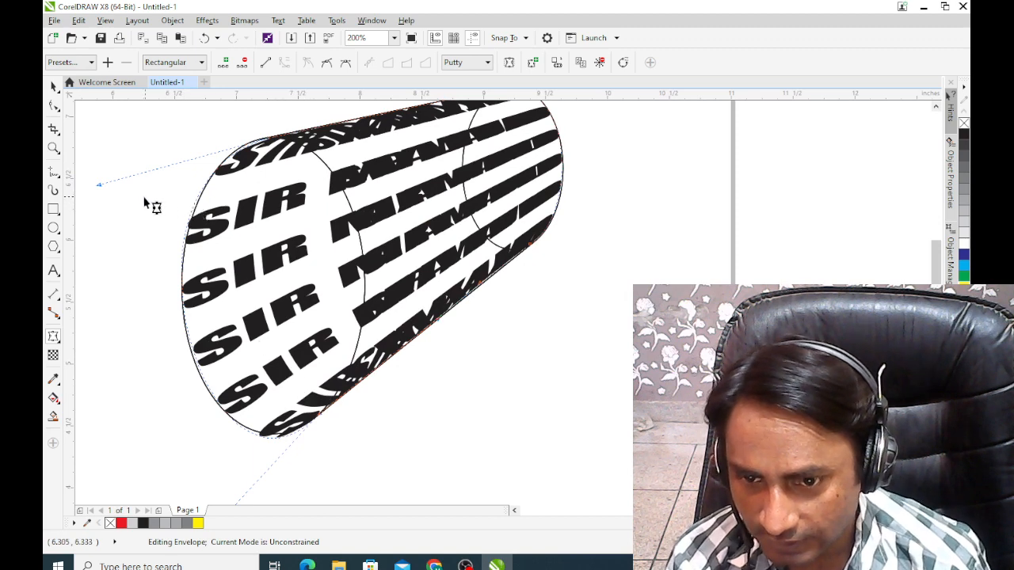
pyautogui.moveTo(100, 188); pyautogui.dragTo(107, 183)
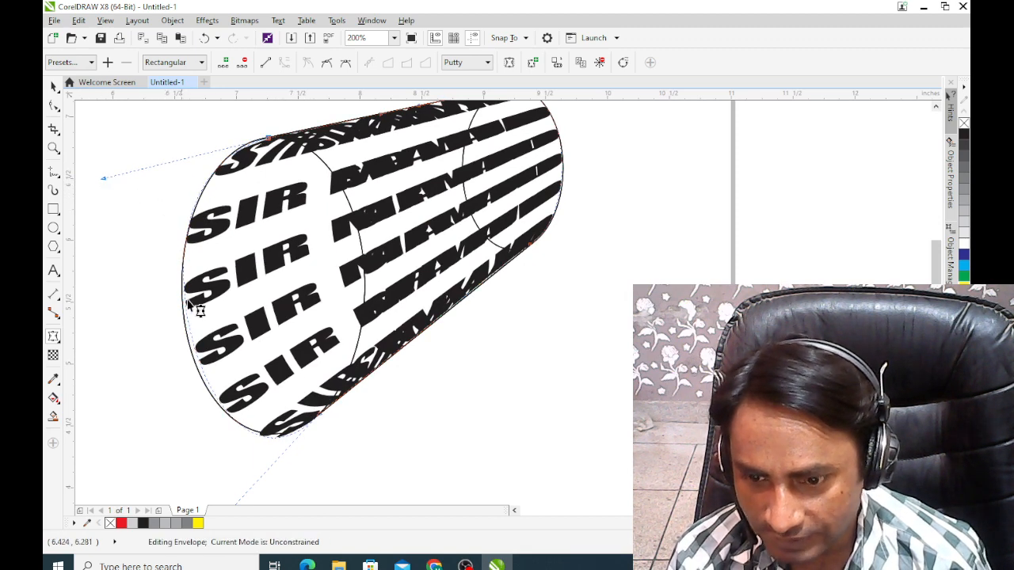
pyautogui.scroll(-2, 237, 436)
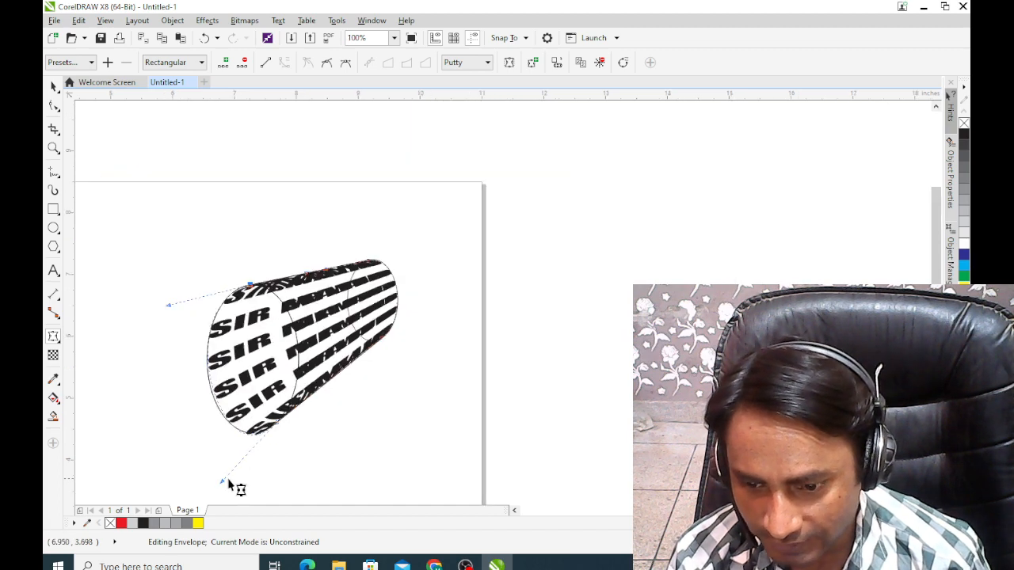
pyautogui.moveTo(222, 481); pyautogui.dragTo(220, 484)
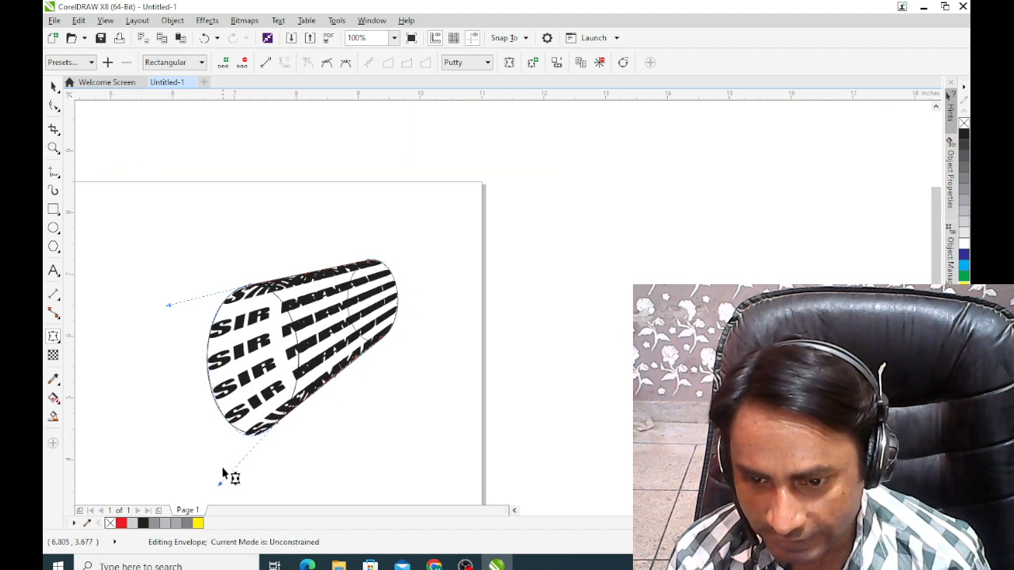
pyautogui.click(53, 85)
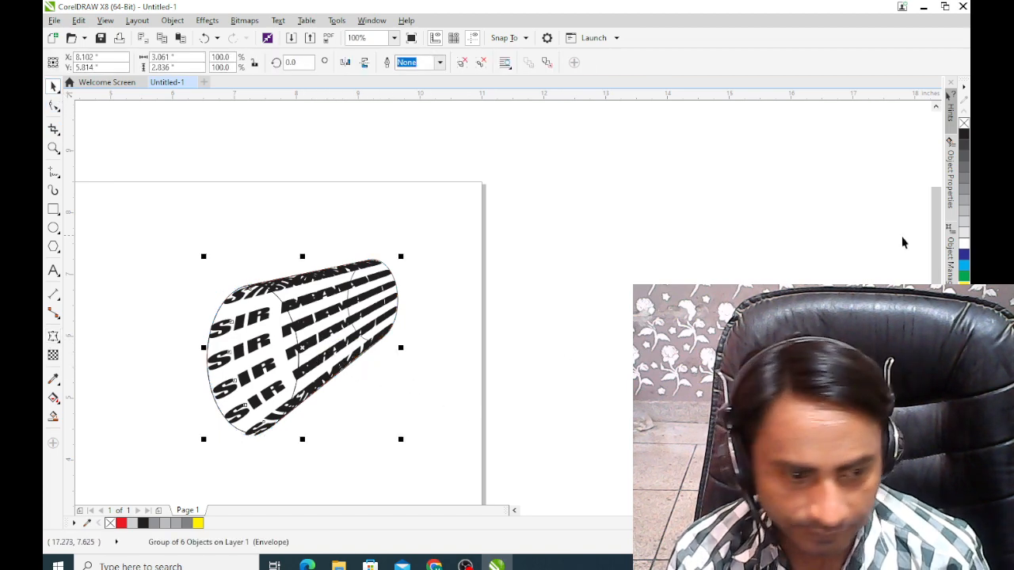
# Fill the pasted text copy red, move it one level back behind the original text group, and clear the selection
pyautogui.click(963, 298)
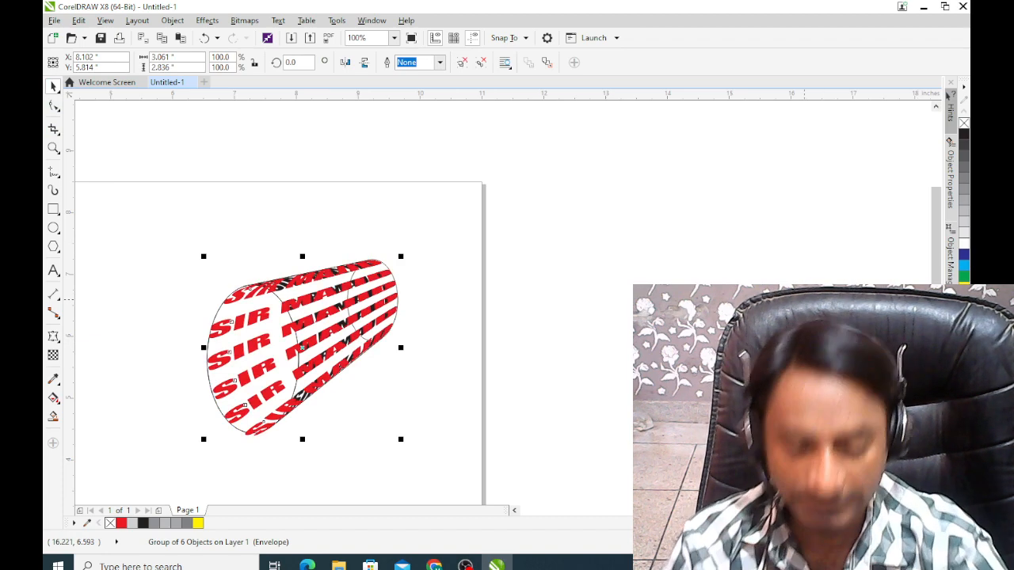
pyautogui.hotkey('ctrl', 'pagedown')
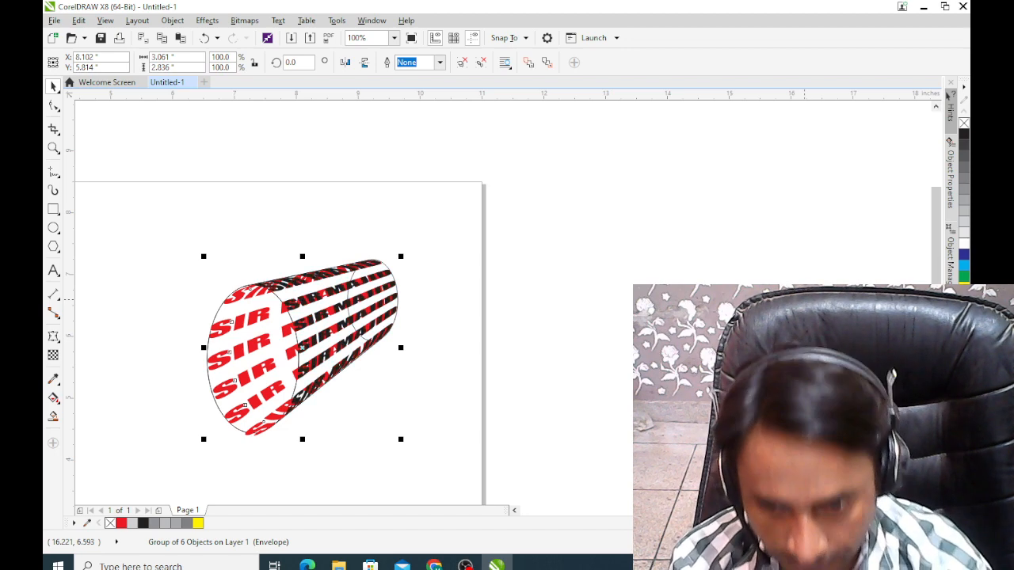
pyautogui.press('Escape')
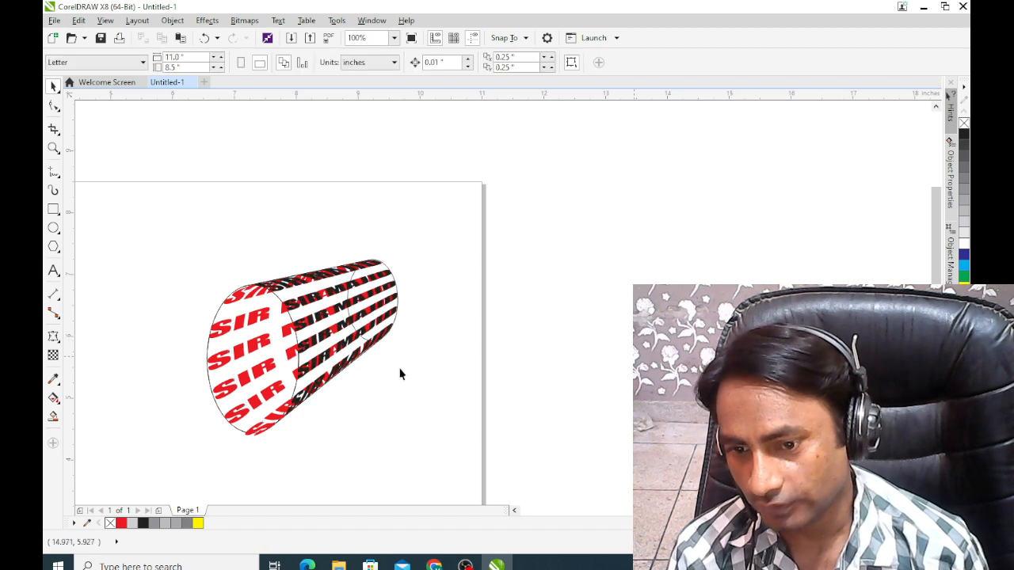
# Recolour the rear text copy grey and the front text group red
pyautogui.click(267, 351)
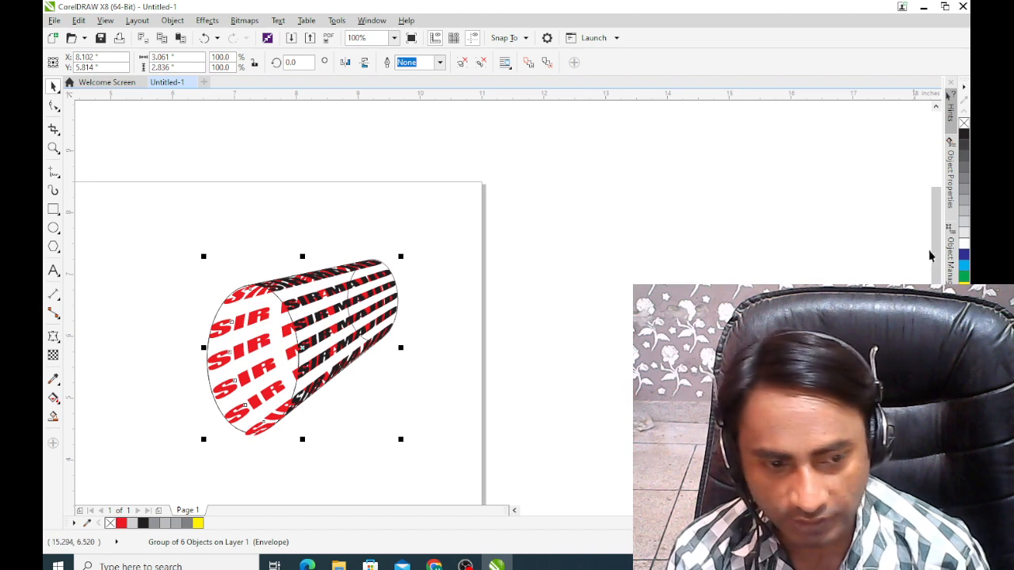
pyautogui.click(966, 201)
pyautogui.click(610, 322)
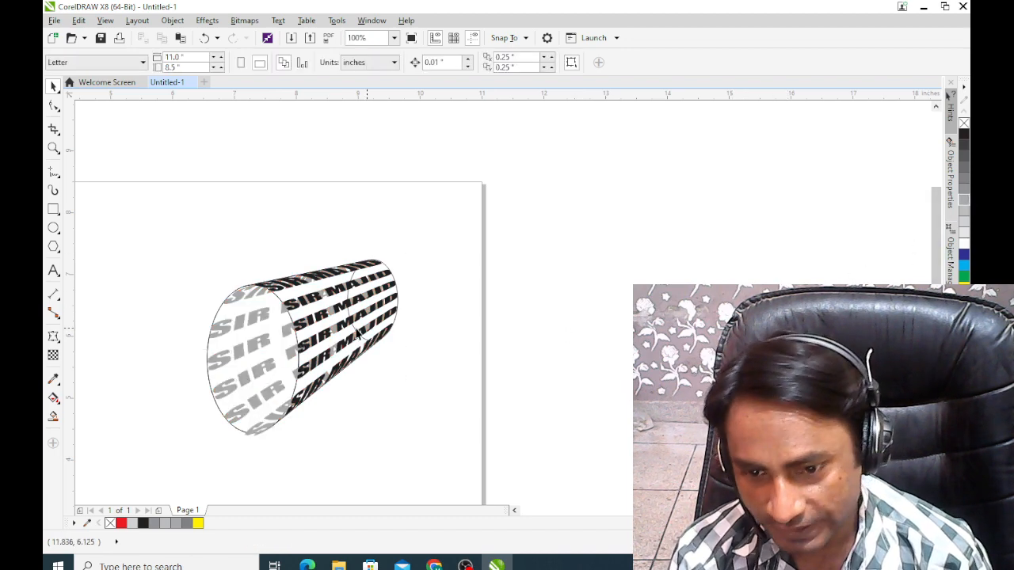
pyautogui.click(323, 316)
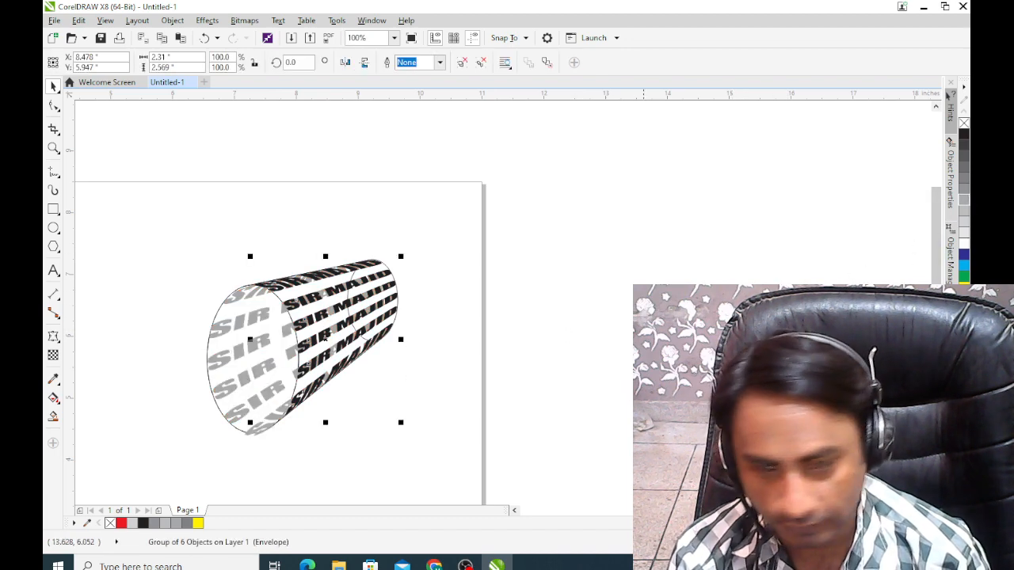
pyautogui.click(964, 299)
pyautogui.click(546, 335)
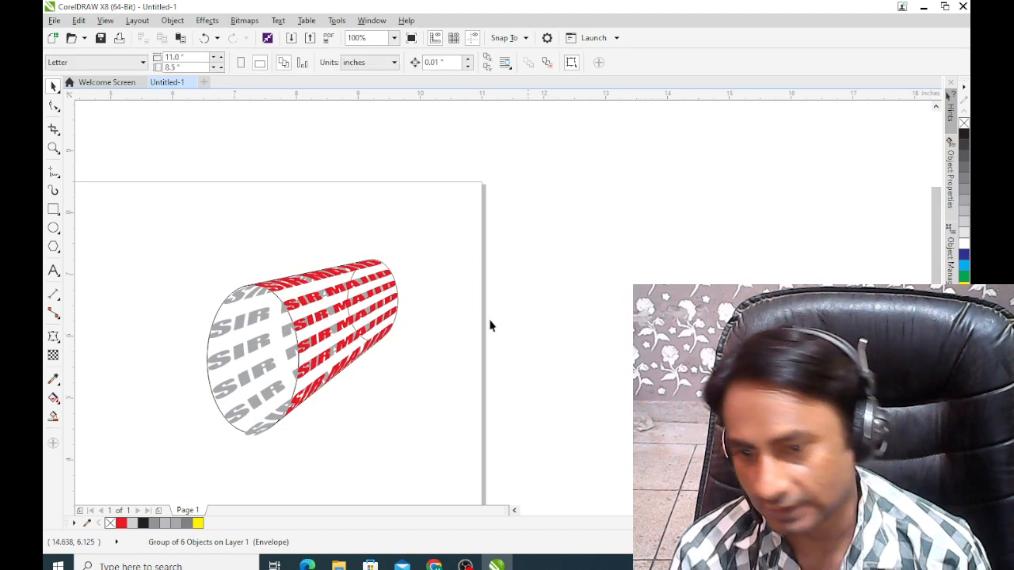
# Delete the extruded control ellipse, leaving only the two text groups
pyautogui.scroll(1, 223, 315)
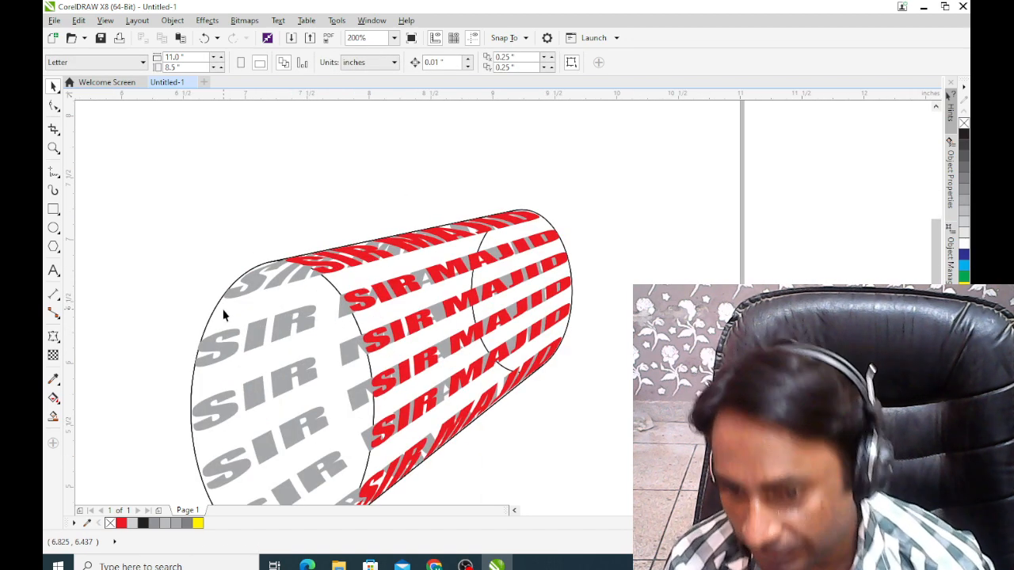
pyautogui.click(212, 312)
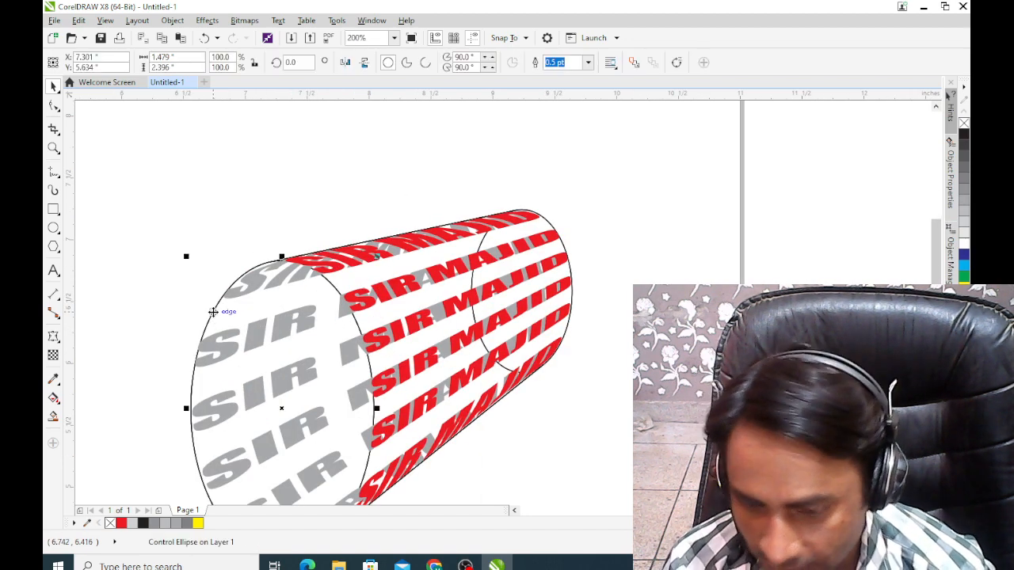
pyautogui.press('Delete')
pyautogui.scroll(-1, 276, 331)
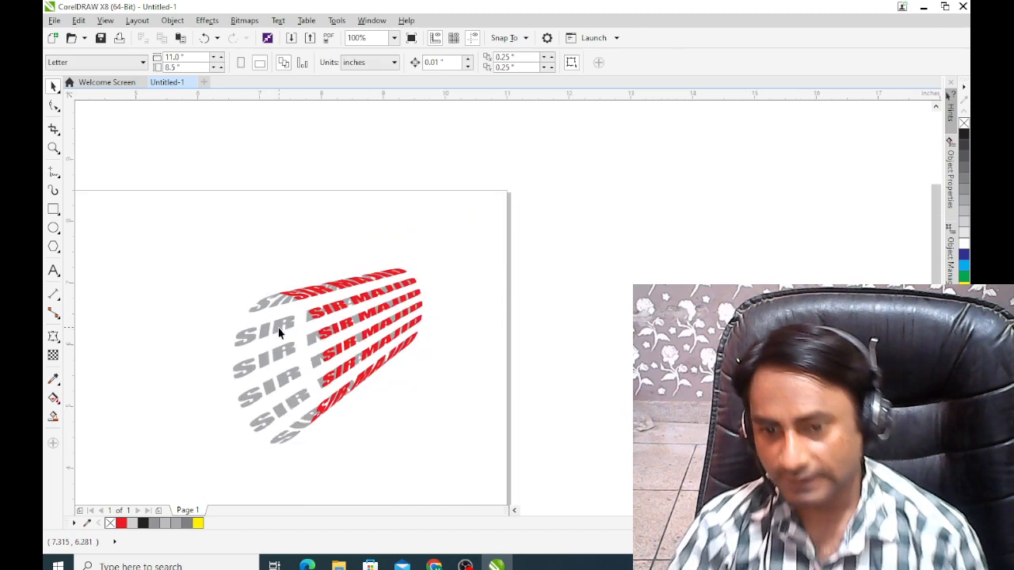
# Apply a grey-to-white linear gradient across the rear text group with Interactive Fill, extending its white end past the upper right of the text
pyautogui.scroll(1, 287, 329)
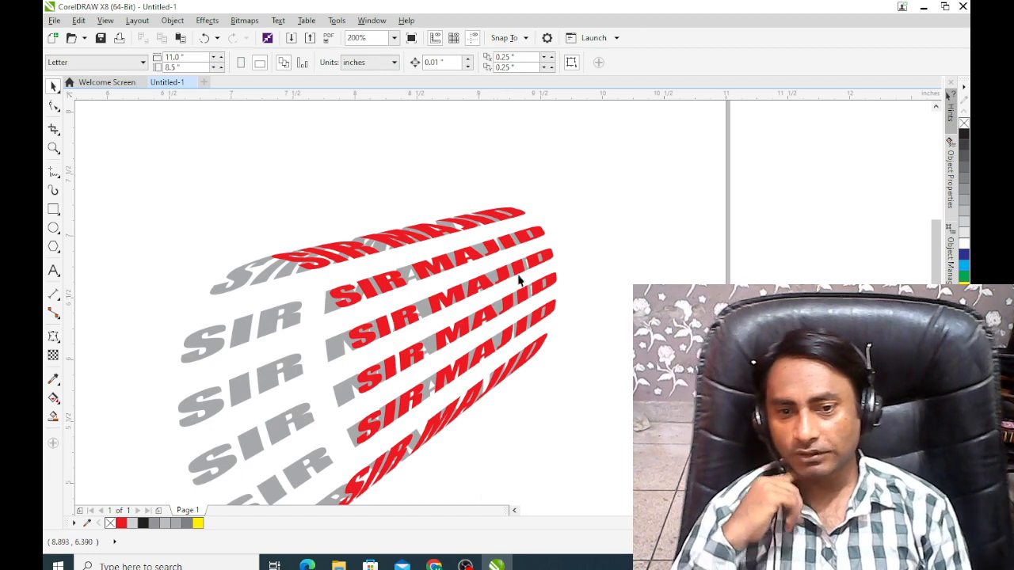
pyautogui.scroll(-1, 420, 297)
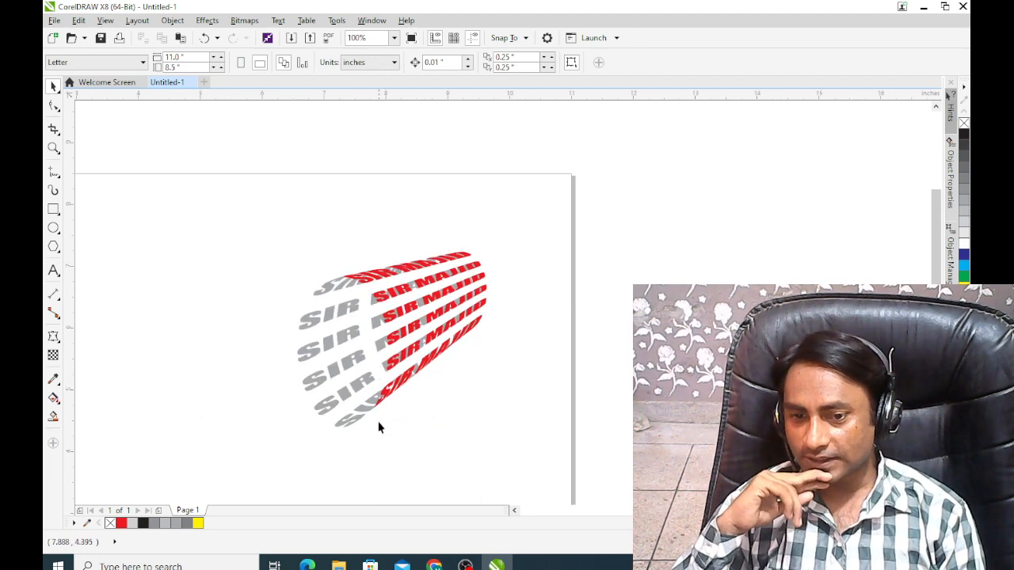
pyautogui.scroll(1, 378, 421)
pyautogui.click(380, 394)
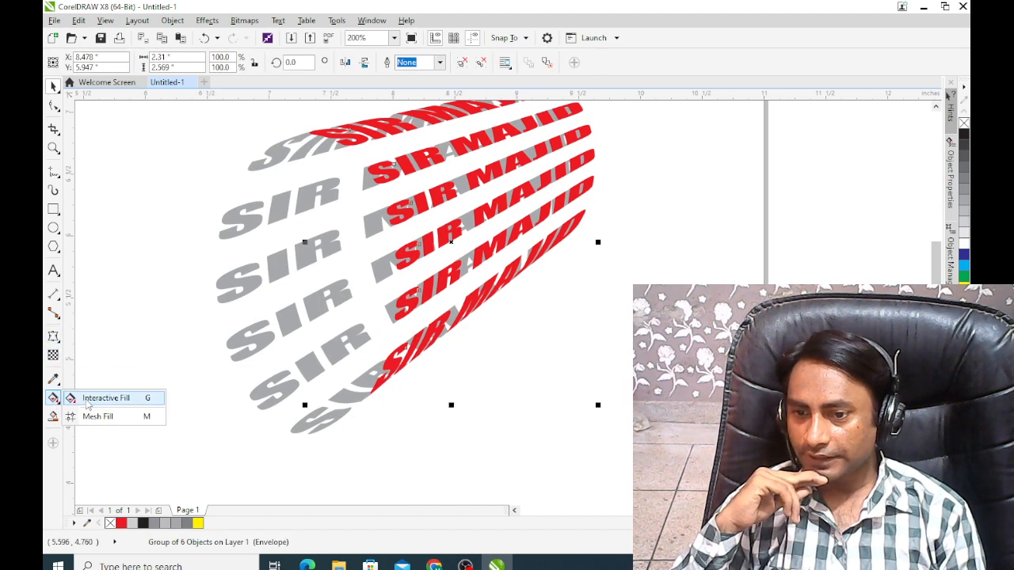
pyautogui.click(83, 398)
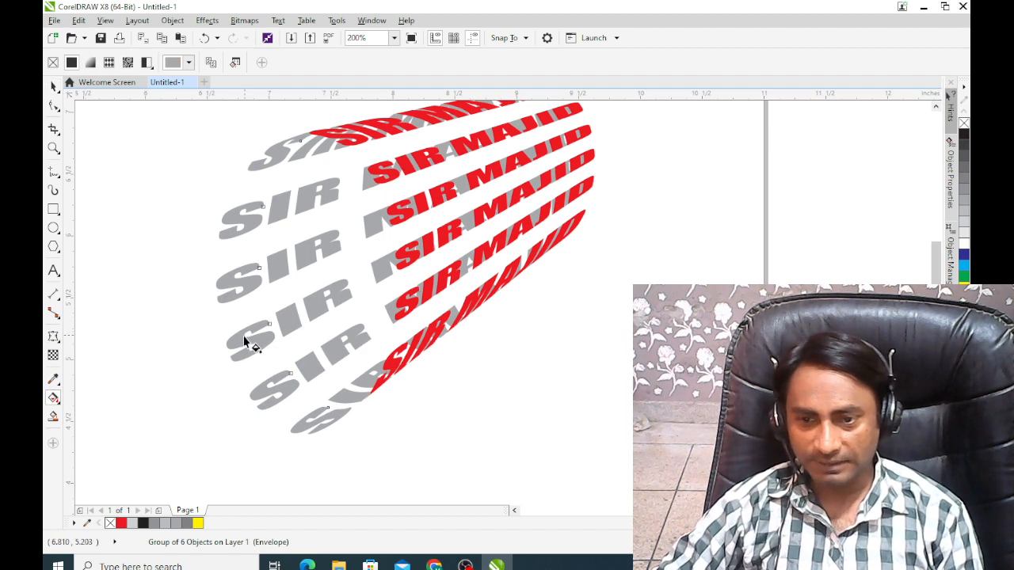
pyautogui.moveTo(233, 347); pyautogui.dragTo(570, 107)
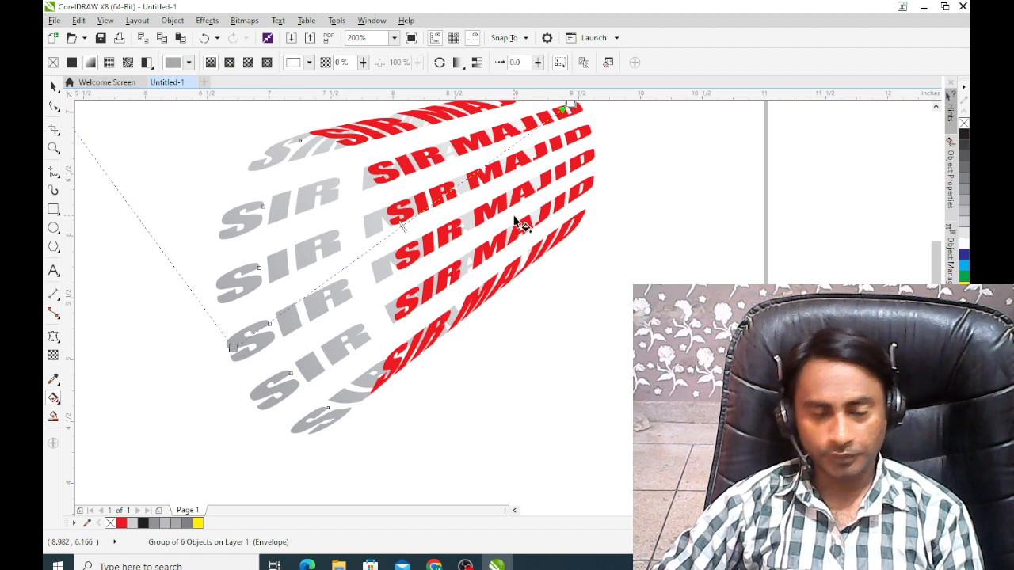
pyautogui.scroll(-2, 473, 303)
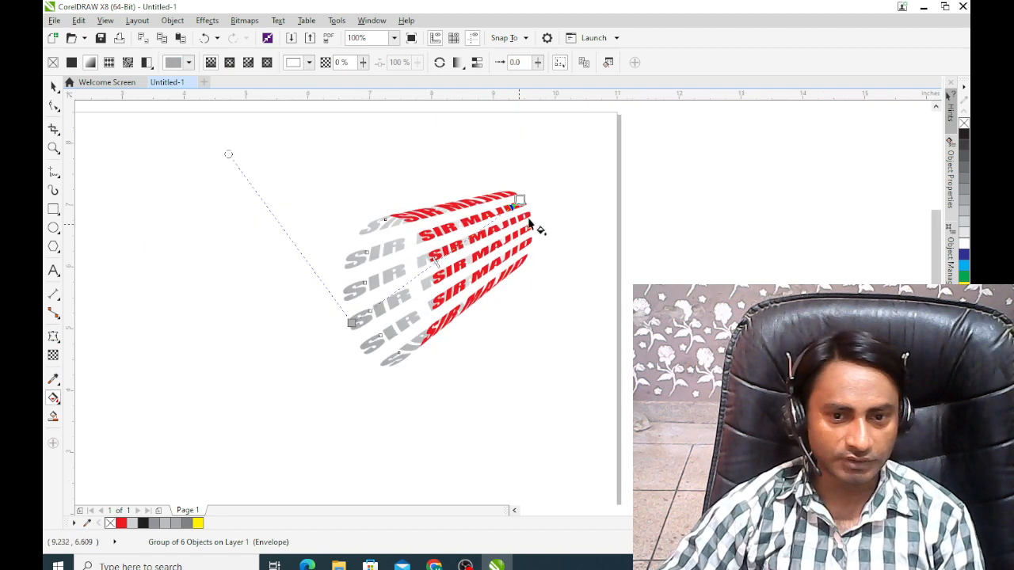
pyautogui.moveTo(519, 200); pyautogui.dragTo(594, 158)
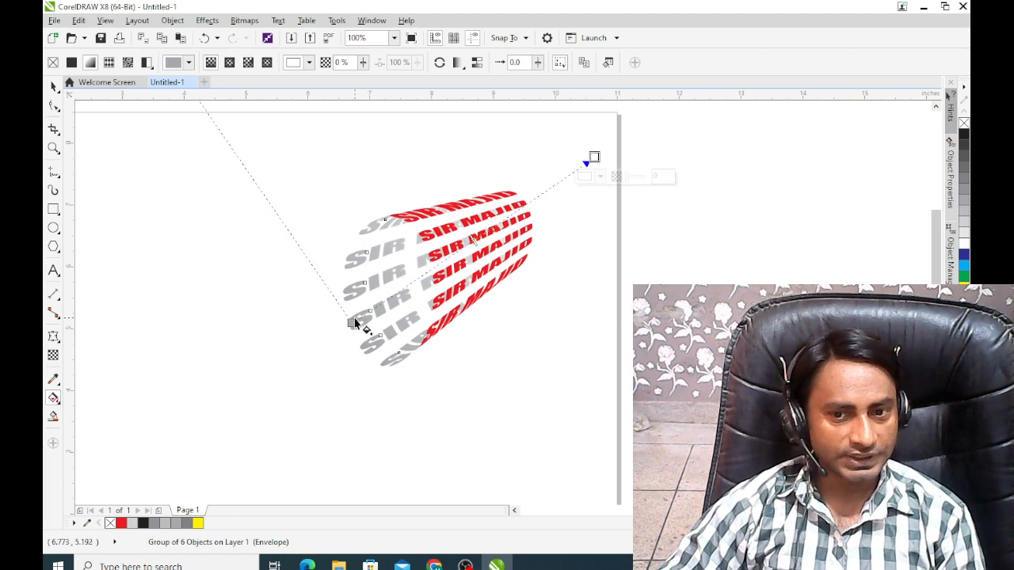
pyautogui.press('Escape')
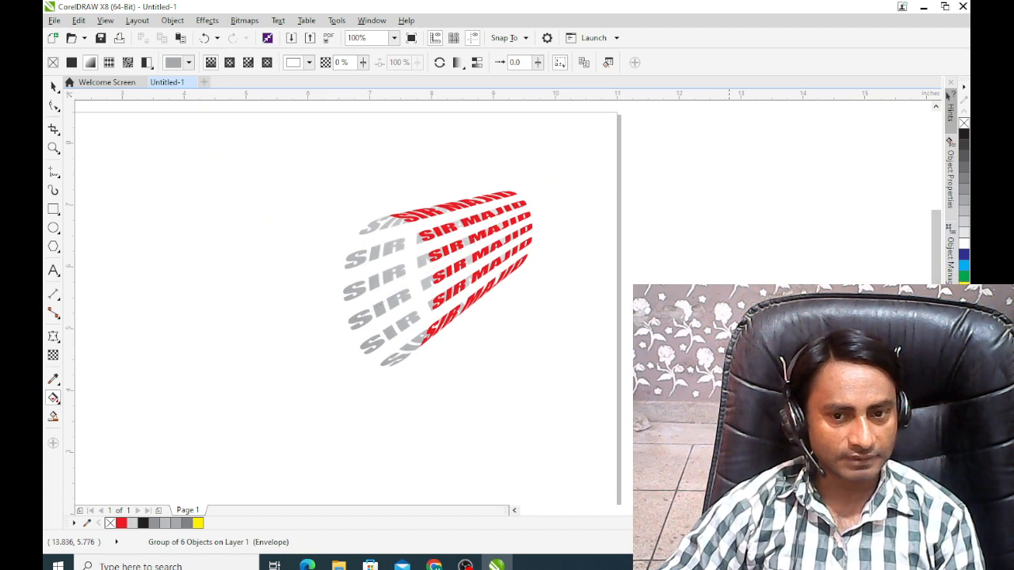
# Apply a linear gradient along the front text group, running from dark blue at its left side to cyan at its right
pyautogui.scroll(2, 456, 275)
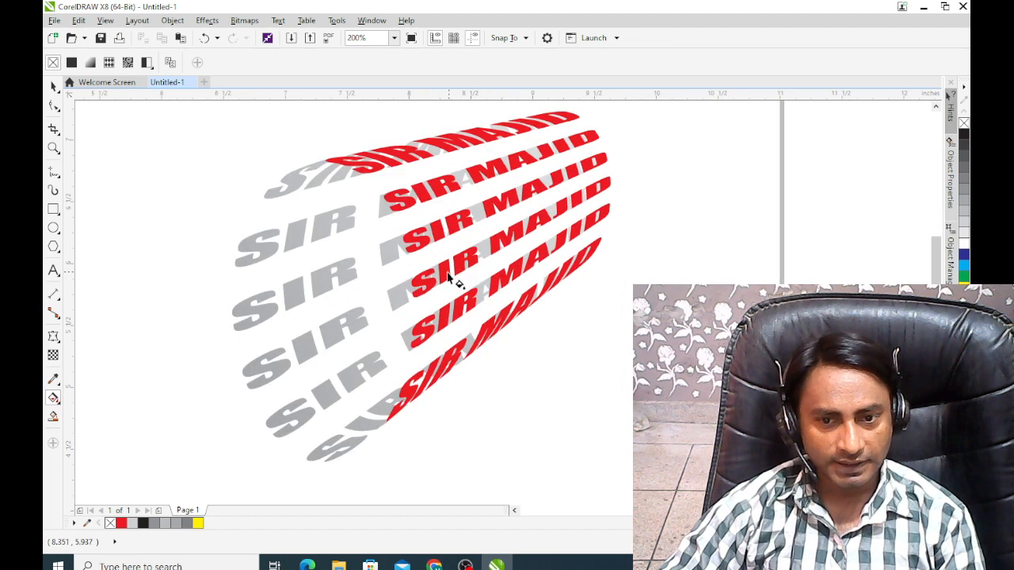
pyautogui.click(434, 277)
pyautogui.moveTo(419, 278); pyautogui.dragTo(622, 183)
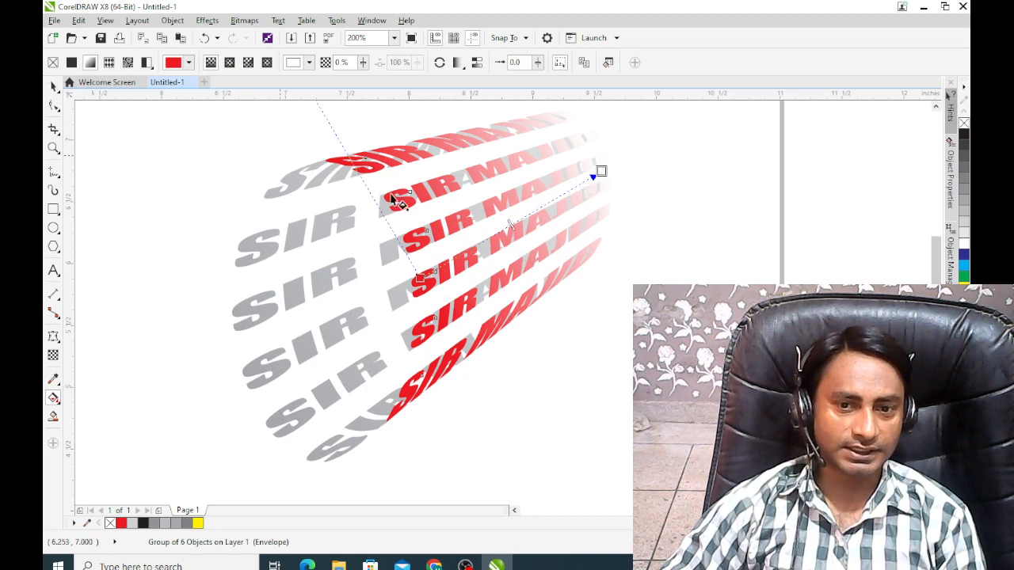
pyautogui.moveTo(966, 266); pyautogui.dragTo(946, 255)
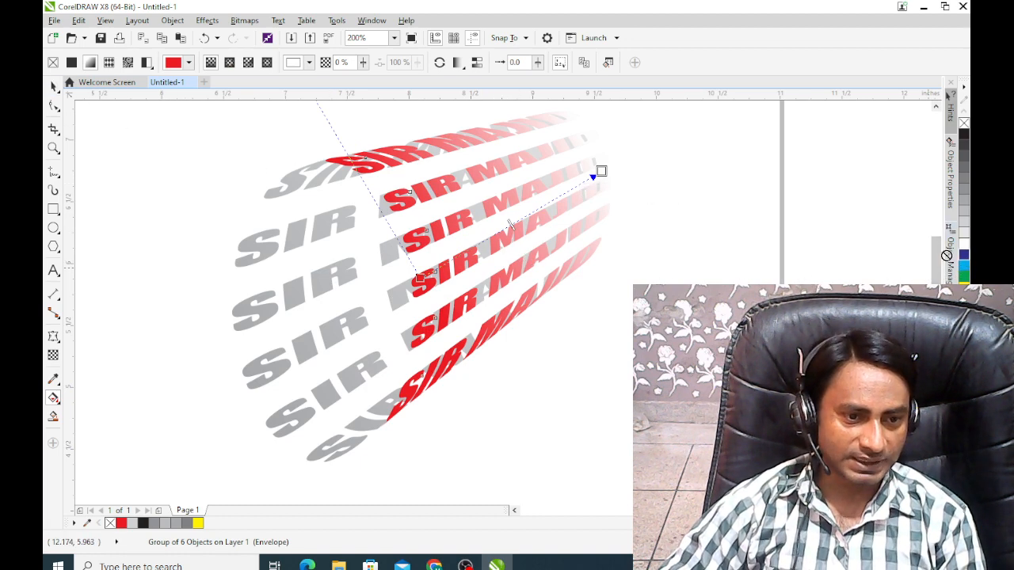
pyautogui.moveTo(520, 277); pyautogui.dragTo(421, 275)
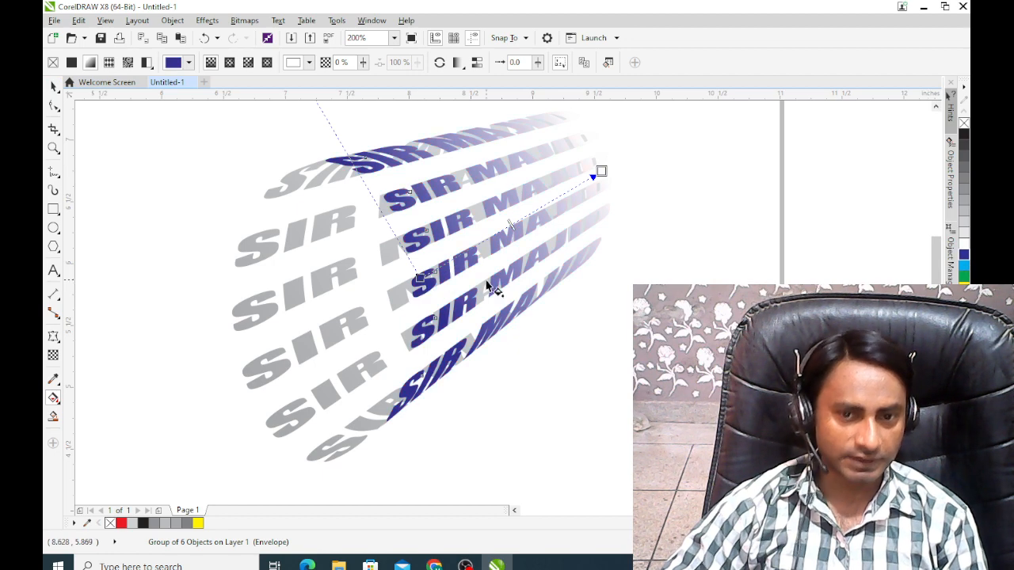
pyautogui.click(966, 266)
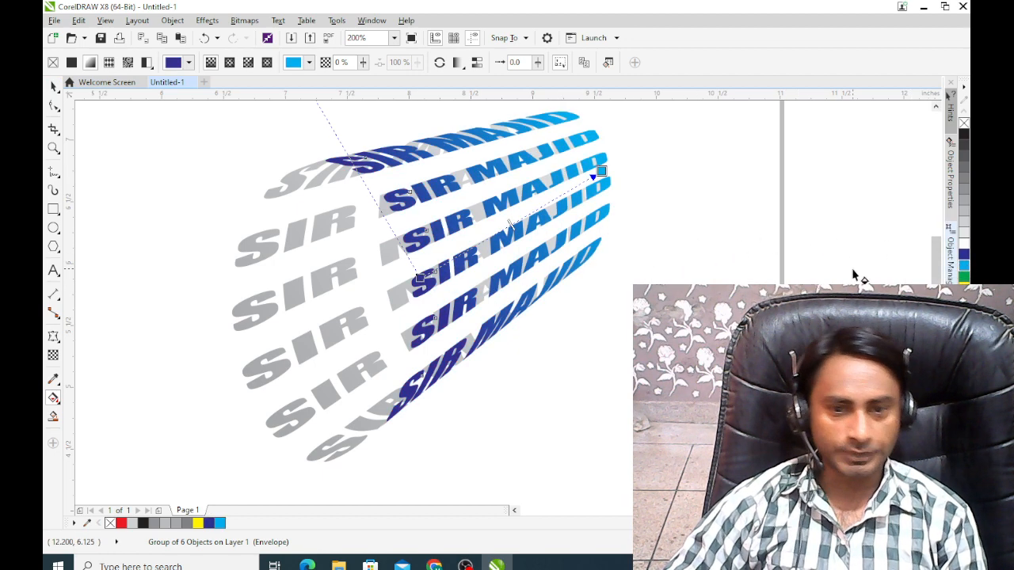
pyautogui.press('Escape')
pyautogui.scroll(-1, 578, 279)
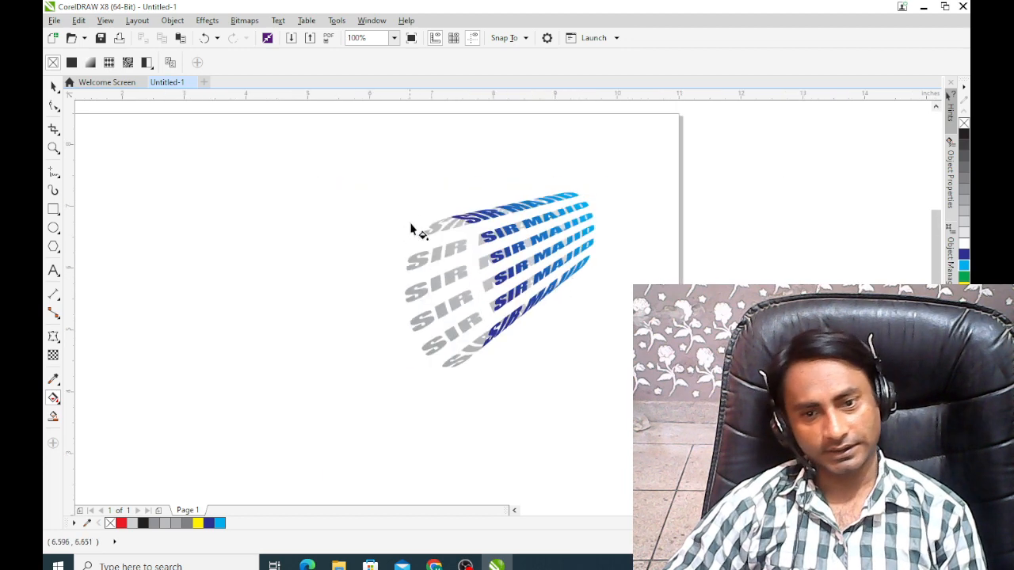
pyautogui.moveTo(582, 328); pyautogui.dragTo(309, 328)
pyautogui.scroll(1, 241, 286)
pyautogui.moveTo(240, 271); pyautogui.dragTo(309, 274)
pyautogui.scroll(1, 351, 290)
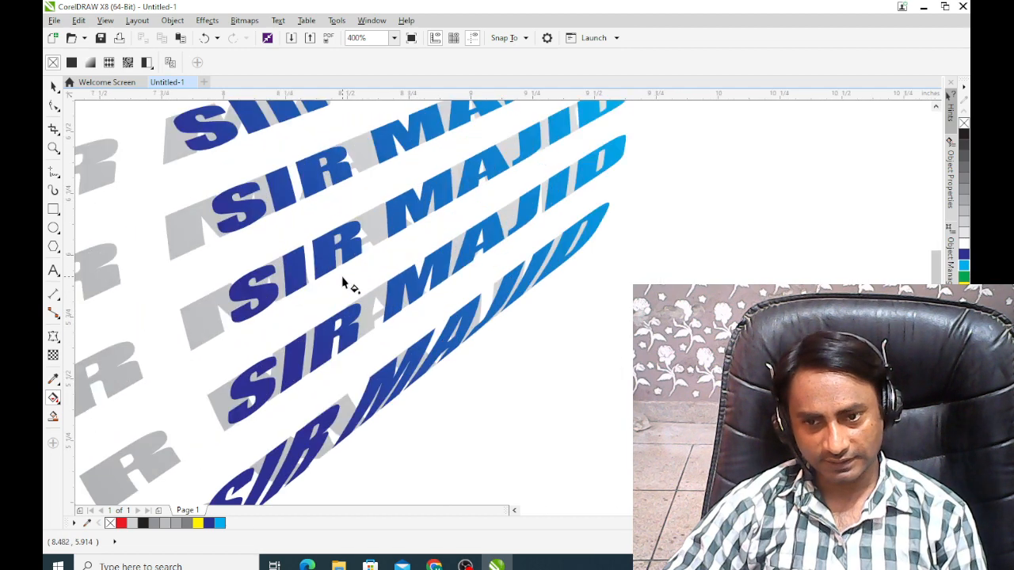
pyautogui.scroll(-1, 350, 290)
pyautogui.moveTo(414, 255); pyautogui.dragTo(422, 262)
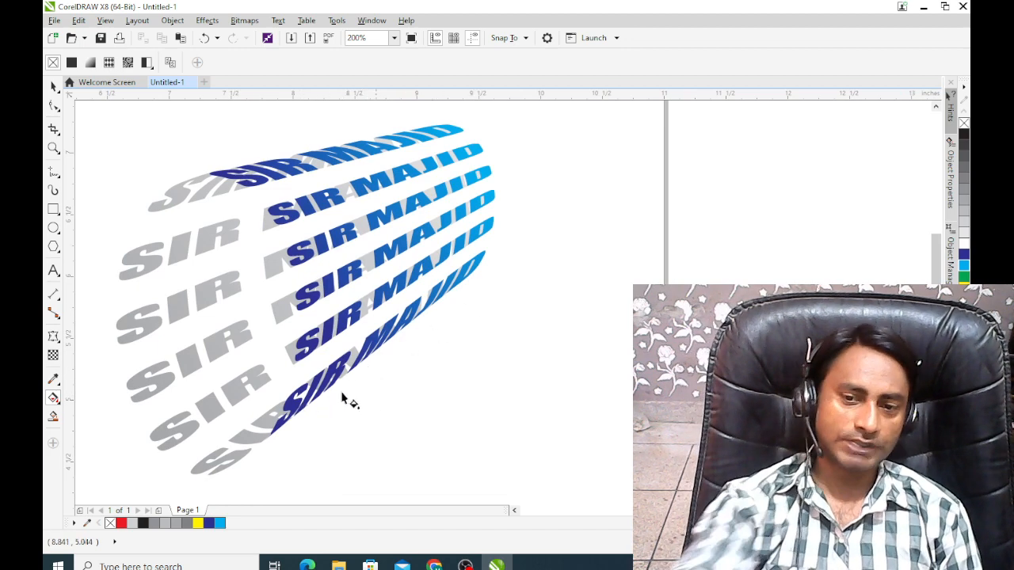
# Try adding a red colour node near the dark blue start of the front text group's gradient, and undo it
pyautogui.click(273, 434)
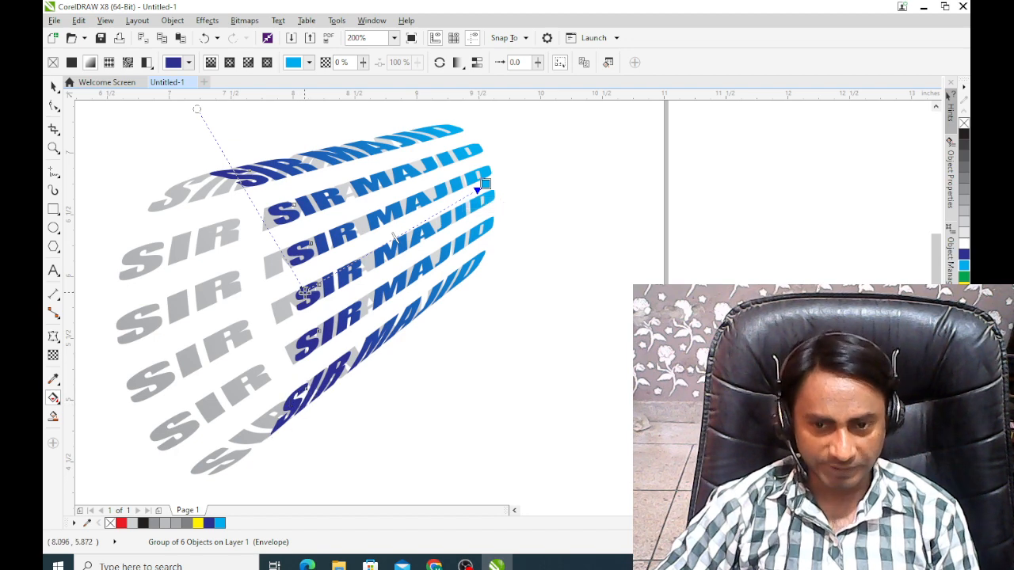
pyautogui.click(304, 292)
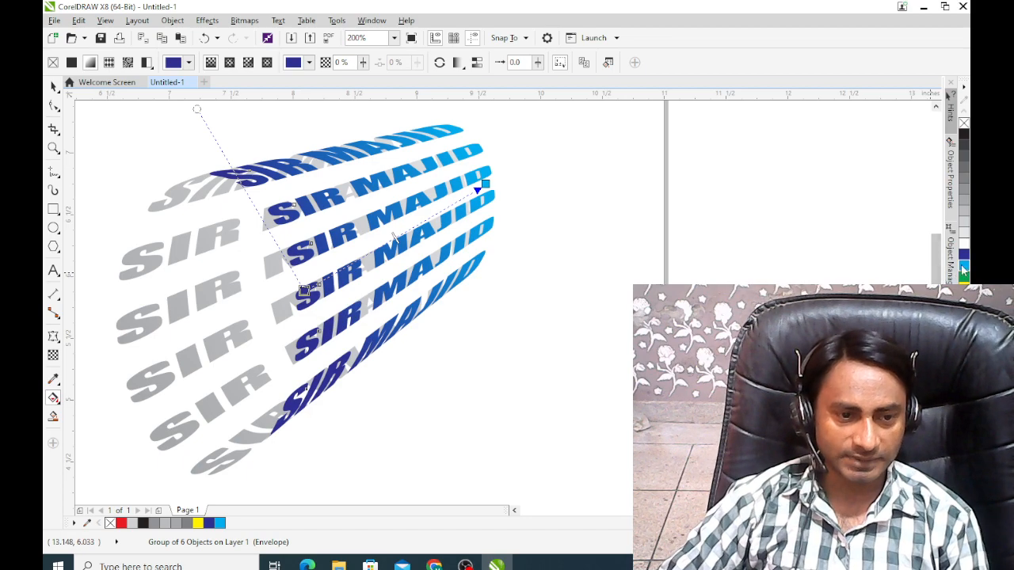
pyautogui.click(524, 285)
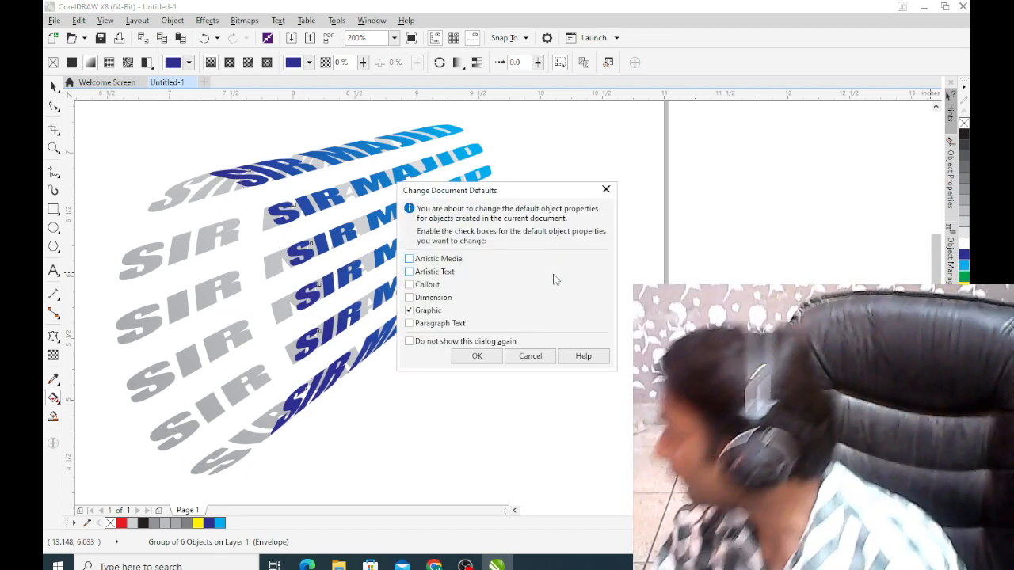
pyautogui.click(606, 190)
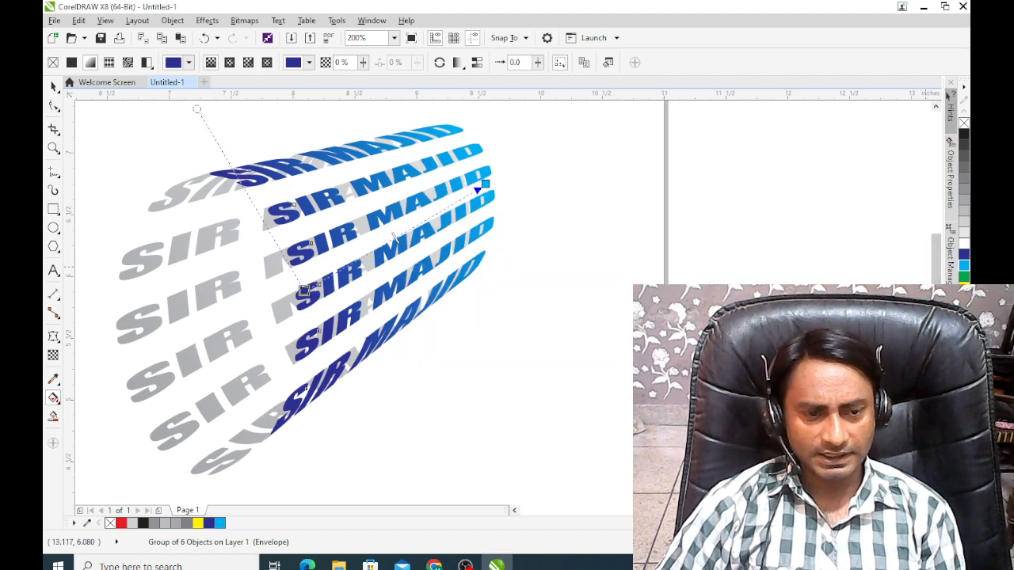
pyautogui.moveTo(617, 290); pyautogui.dragTo(306, 291)
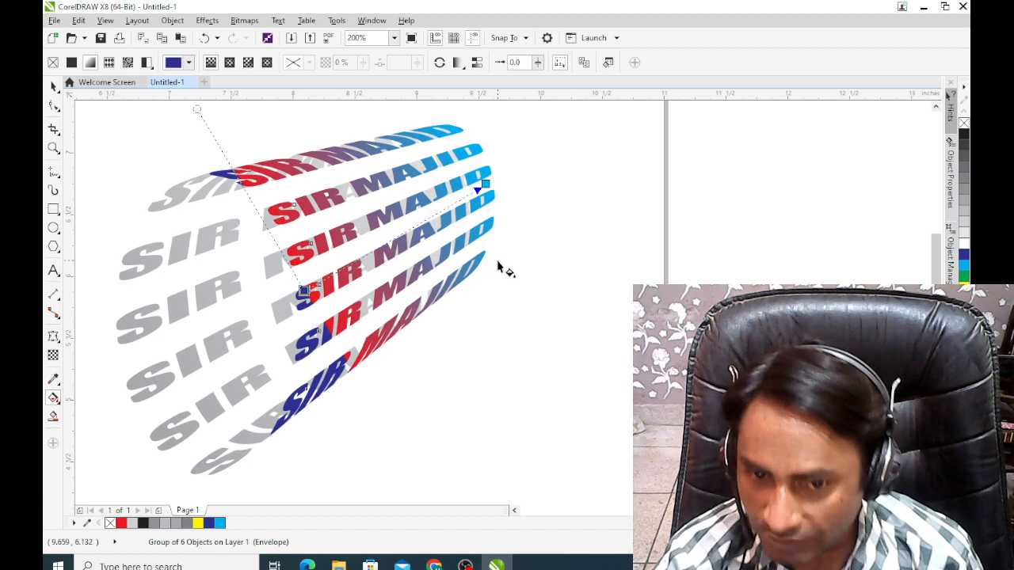
pyautogui.hotkey('ctrl', 'z')
pyautogui.click(529, 352)
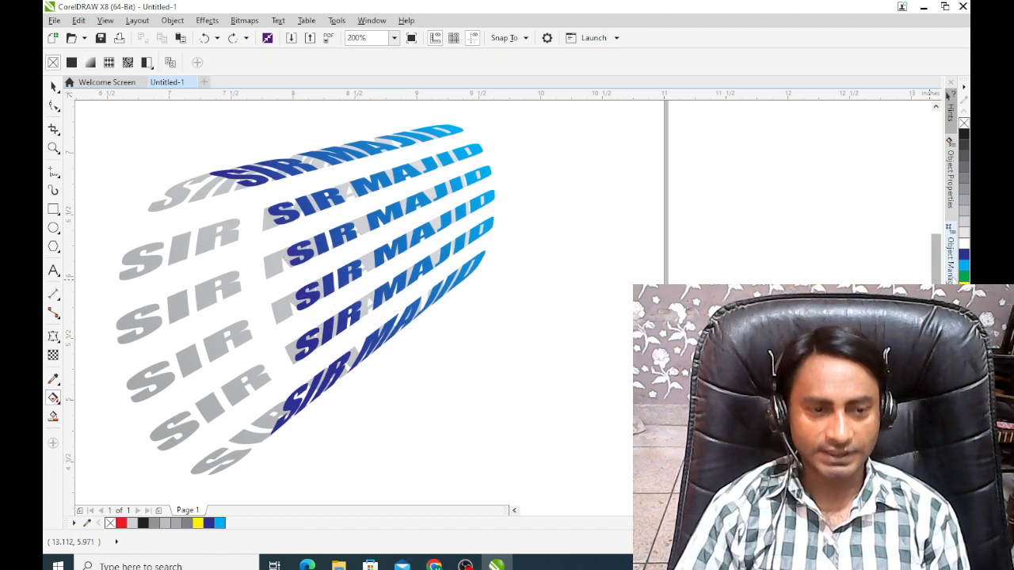
# Try a page-sized rectangle behind the text as a cyan, light grey and black background, and delete it
pyautogui.scroll(-1, 600, 297)
pyautogui.moveTo(554, 295); pyautogui.dragTo(354, 298)
pyautogui.scroll(1, 250, 348)
pyautogui.click(250, 360)
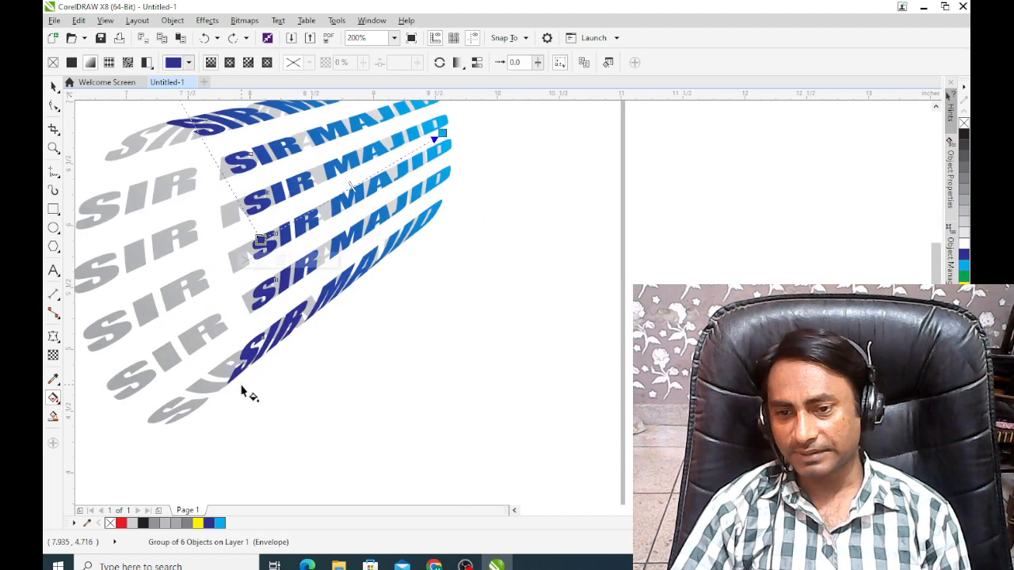
pyautogui.scroll(-1, 255, 395)
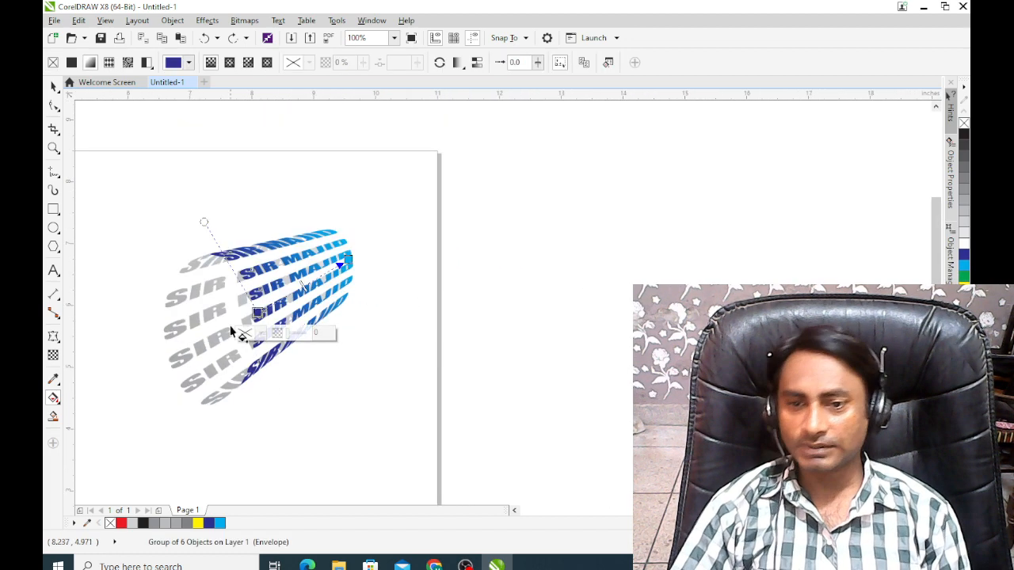
pyautogui.doubleClick(53, 209)
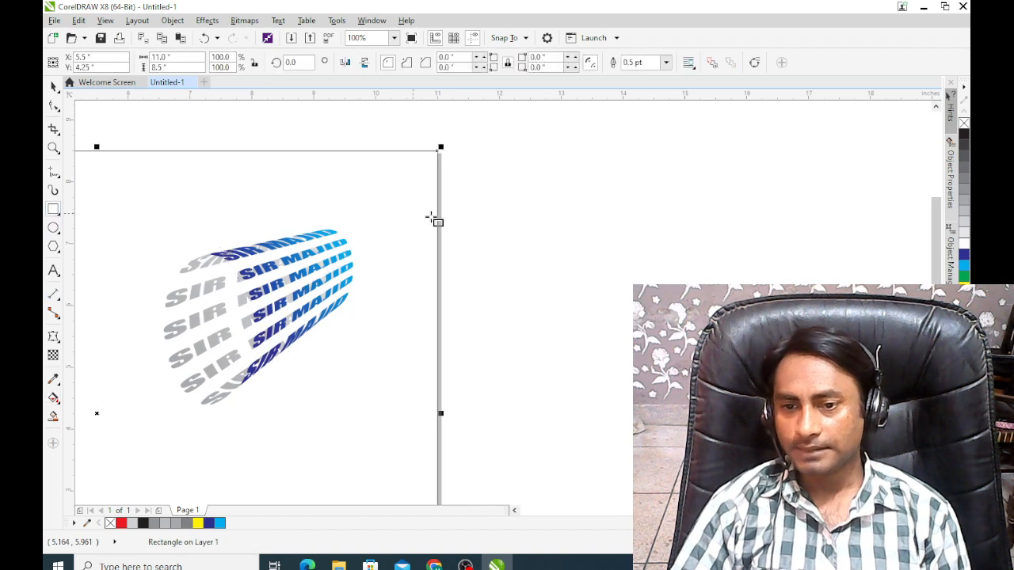
pyautogui.click(964, 265)
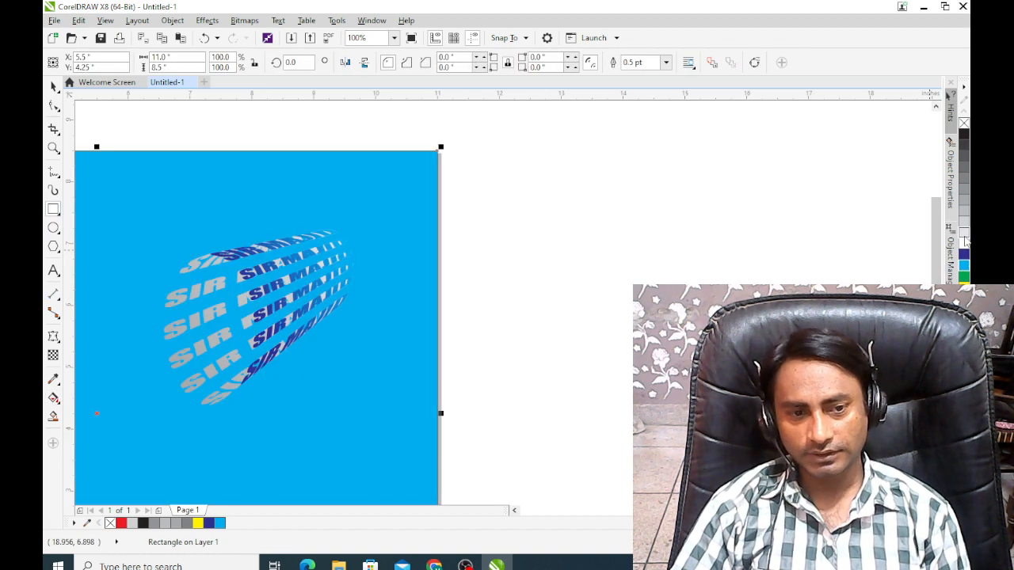
pyautogui.click(965, 240)
pyautogui.click(964, 230)
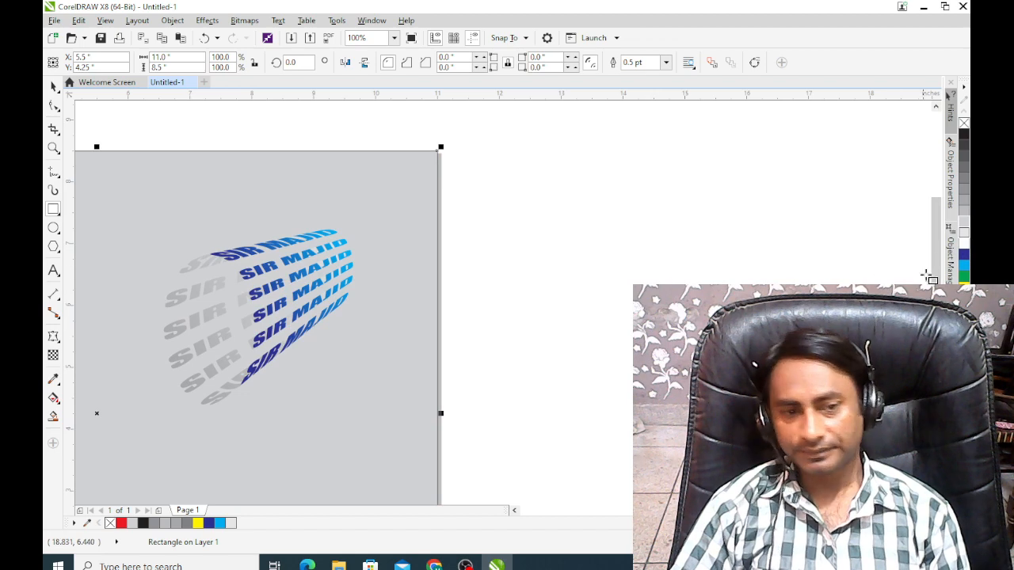
pyautogui.click(963, 135)
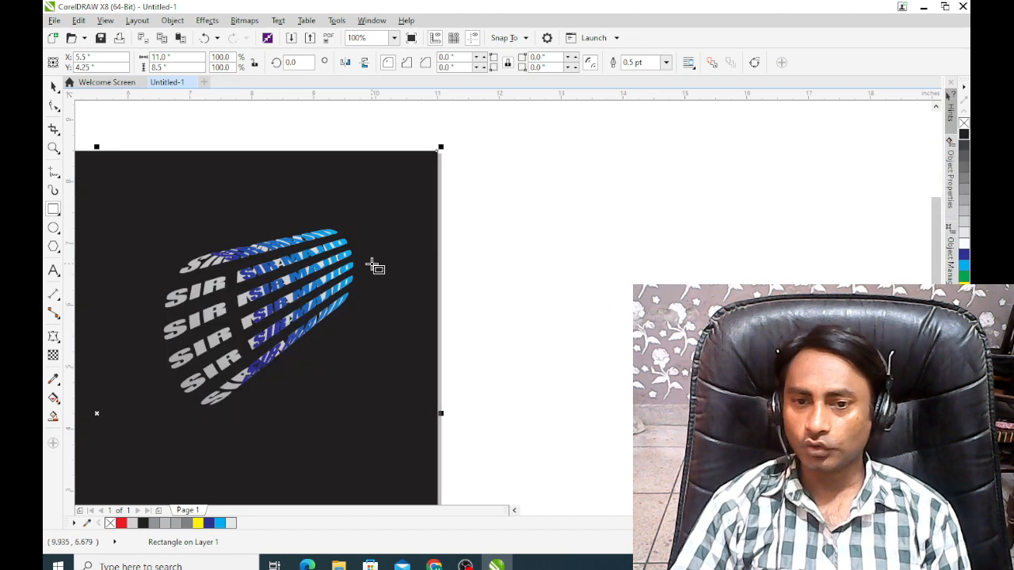
pyautogui.press('Delete')
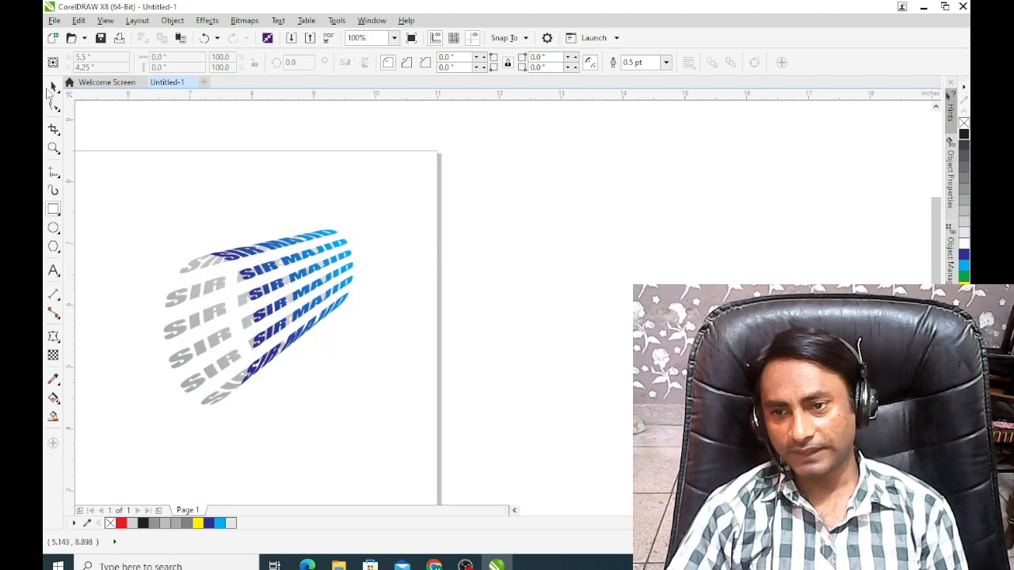
# Try a solid medium grey fill on the rear text group
pyautogui.click(53, 86)
pyautogui.scroll(2, 149, 229)
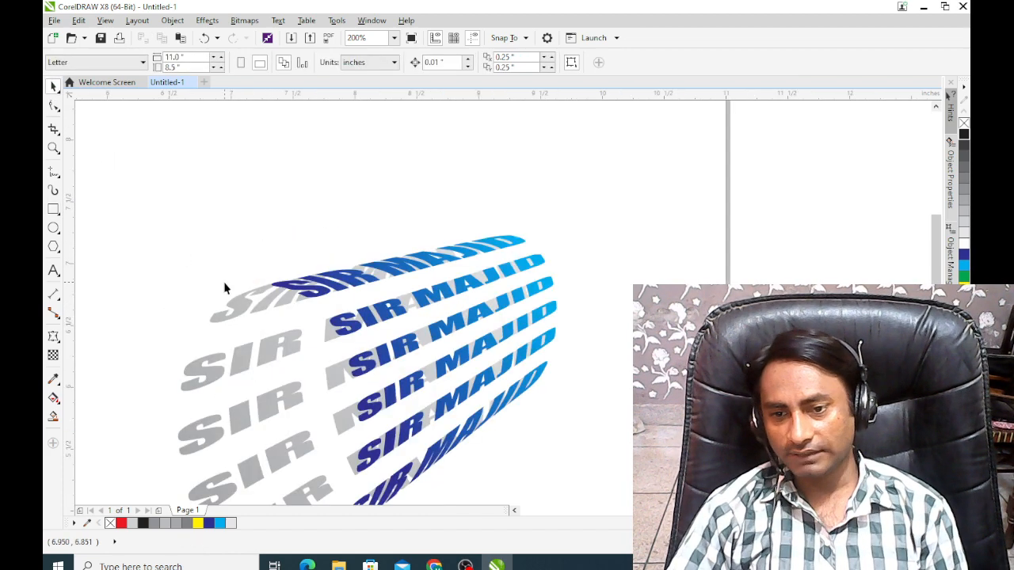
pyautogui.scroll(-2, 226, 289)
pyautogui.scroll(2, 244, 394)
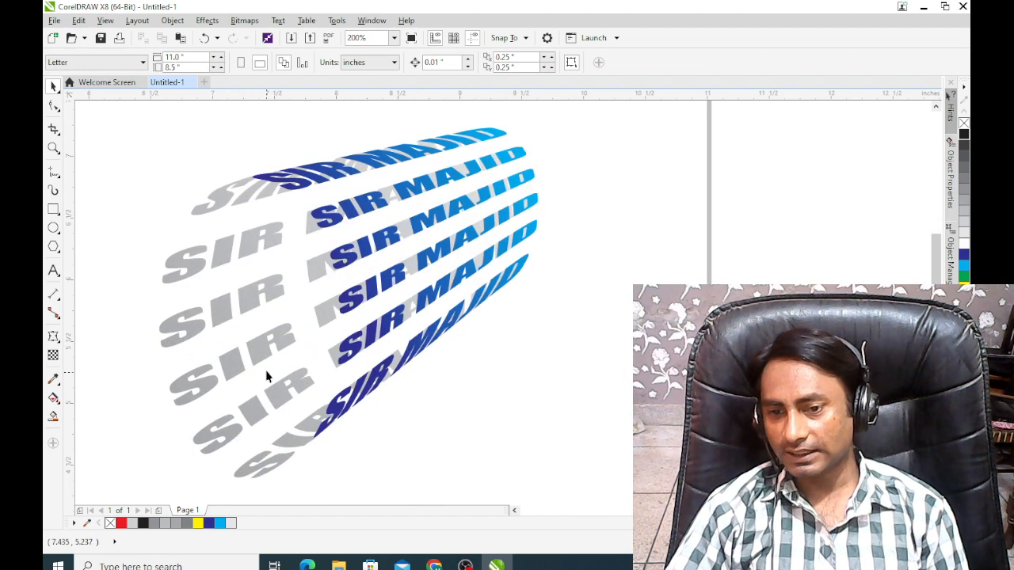
pyautogui.click(268, 362)
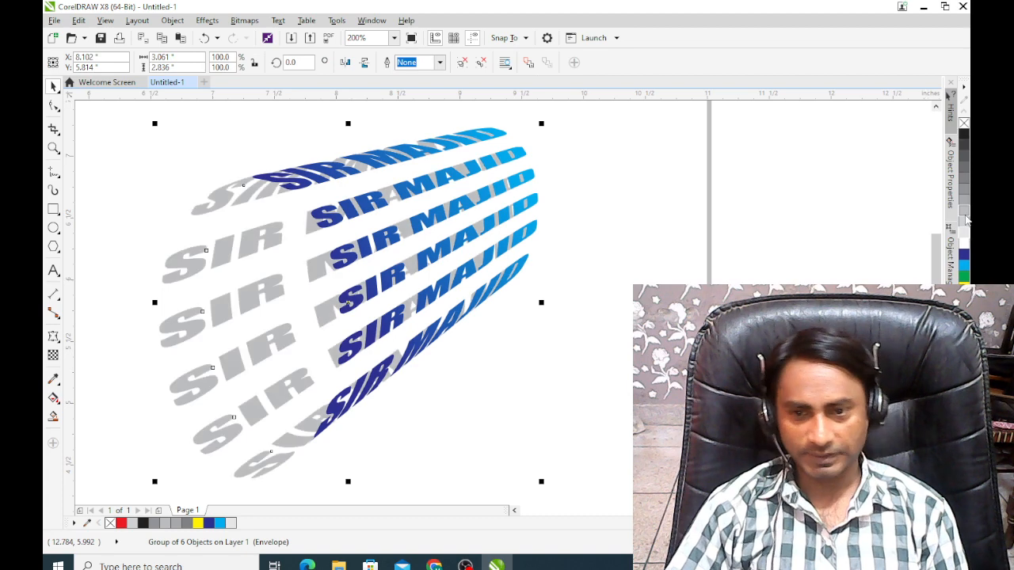
pyautogui.click(784, 380)
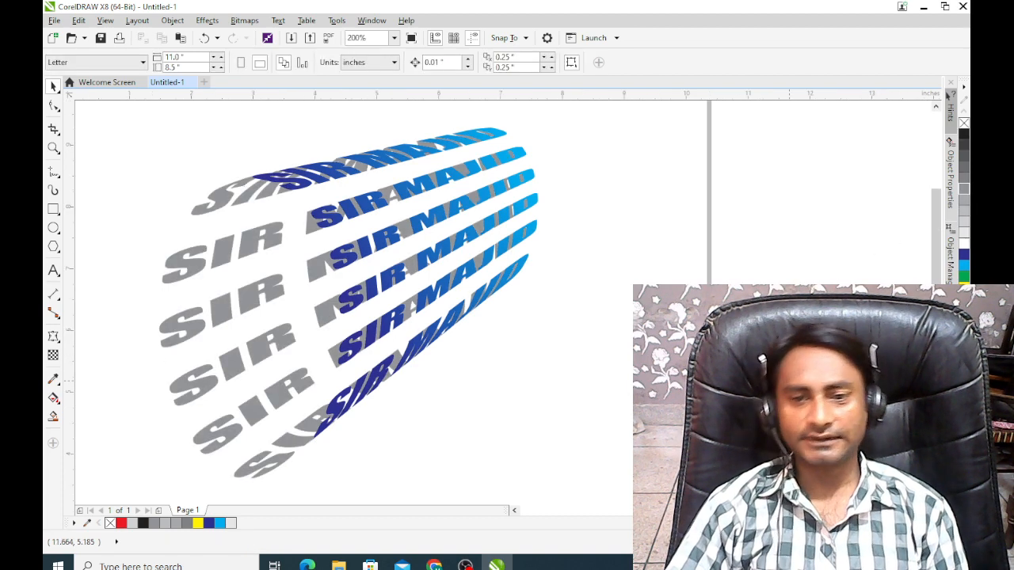
# Recolour the rear text group with a solid very light grey fill and deselect it
pyautogui.scroll(-2, 783, 381)
pyautogui.click(582, 348)
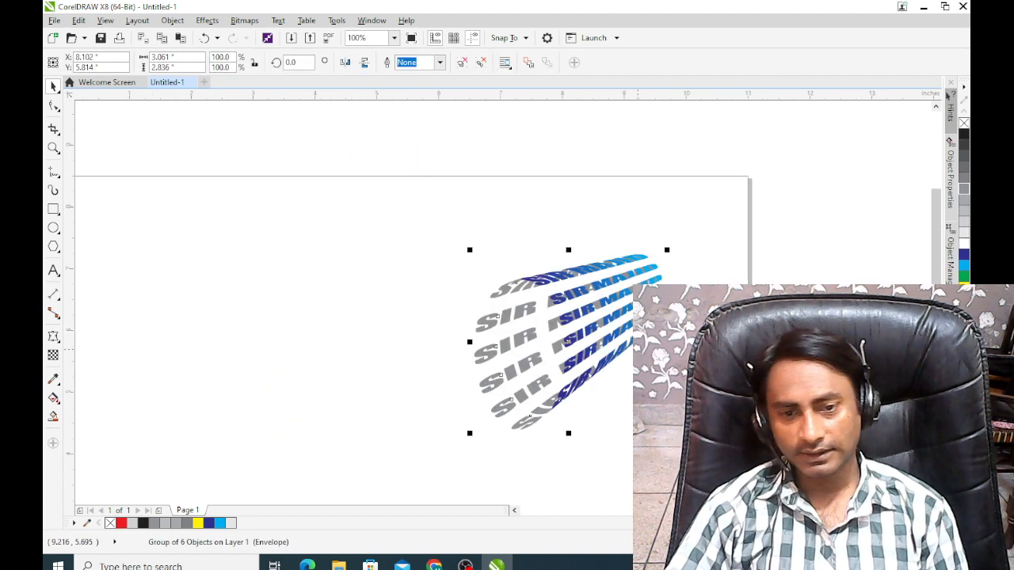
pyautogui.moveTo(585, 339); pyautogui.dragTo(357, 312)
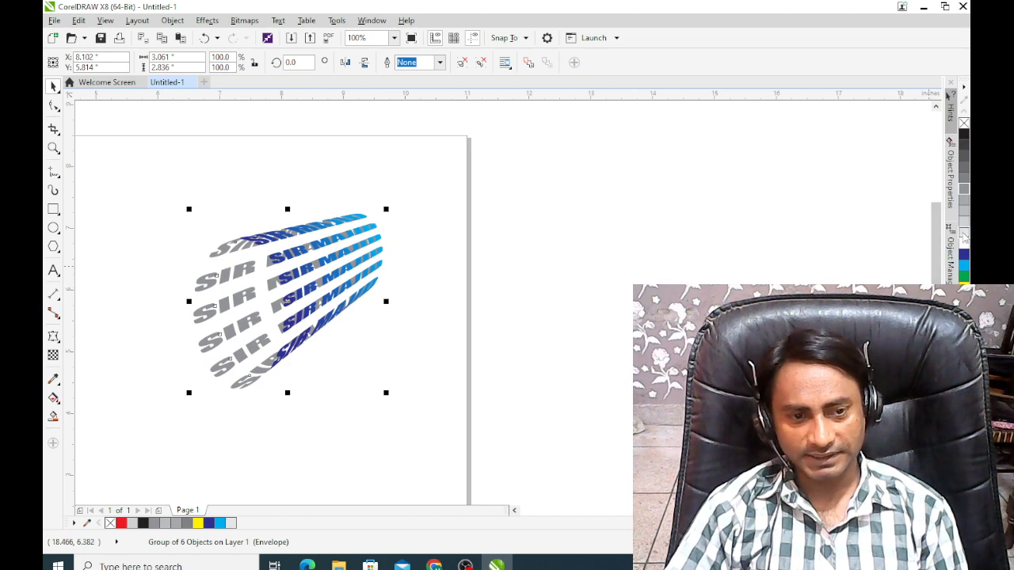
pyautogui.click(964, 232)
pyautogui.click(536, 373)
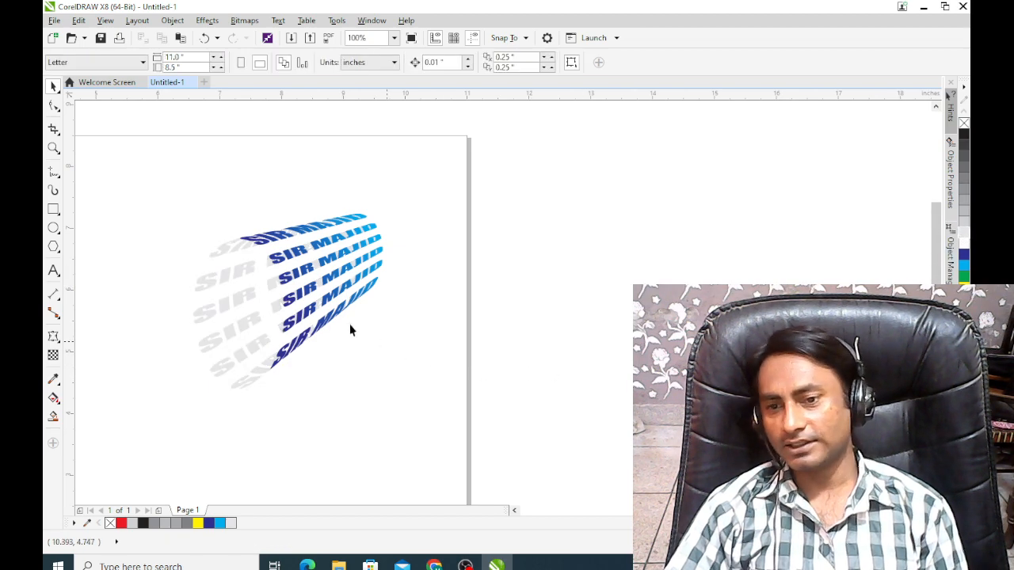